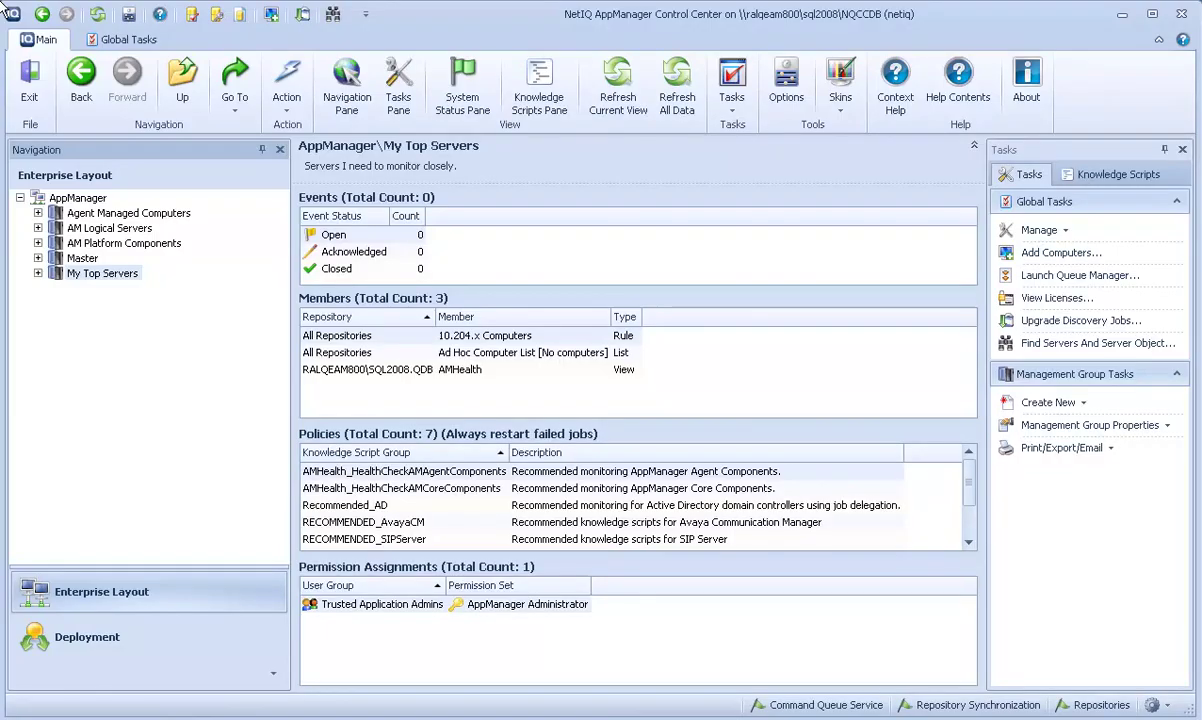
- Open the Servers view of My Top Servers and list Windows computer 10.204.100.87 in the Add Computers Wizard
{"action": "left_click", "coordinate": [38, 273]}
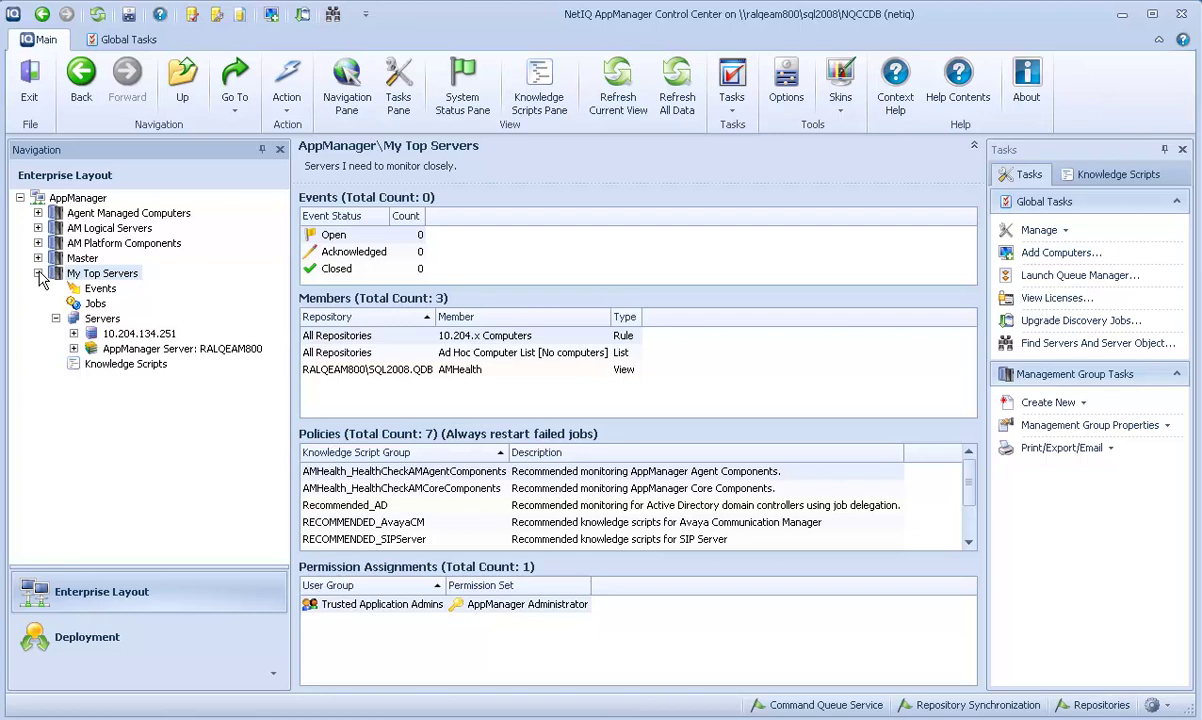
{"action": "left_click", "coordinate": [97, 319]}
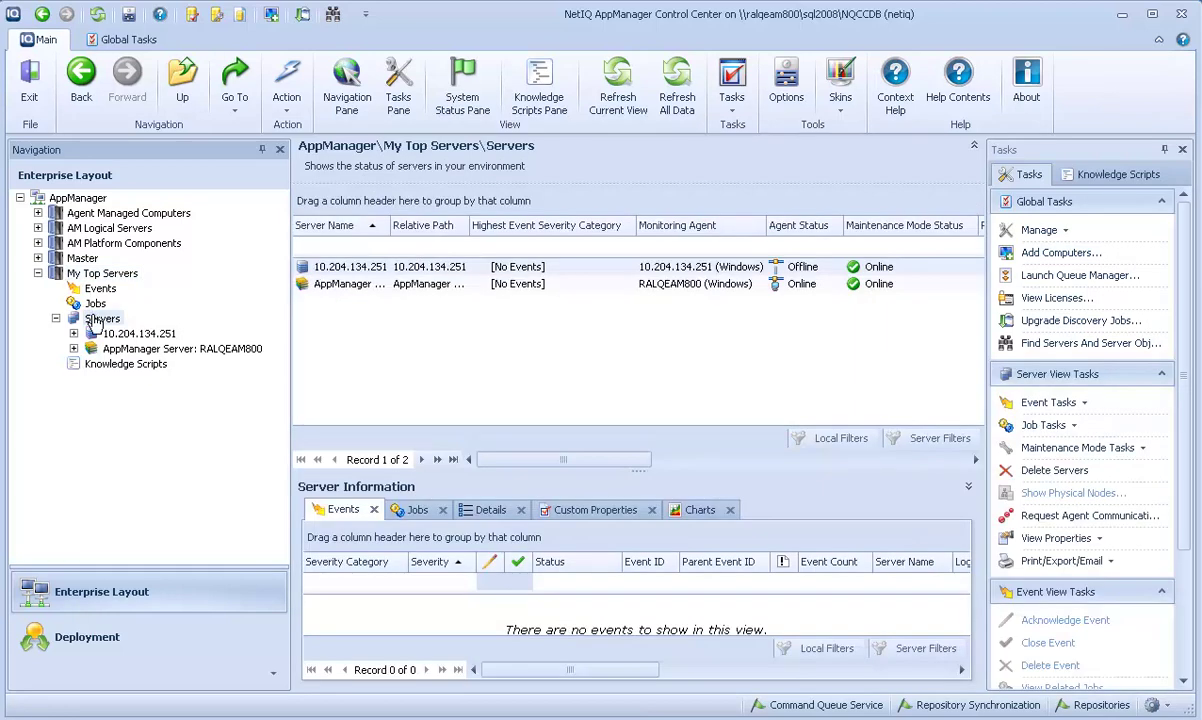
{"action": "left_click", "coordinate": [1043, 254]}
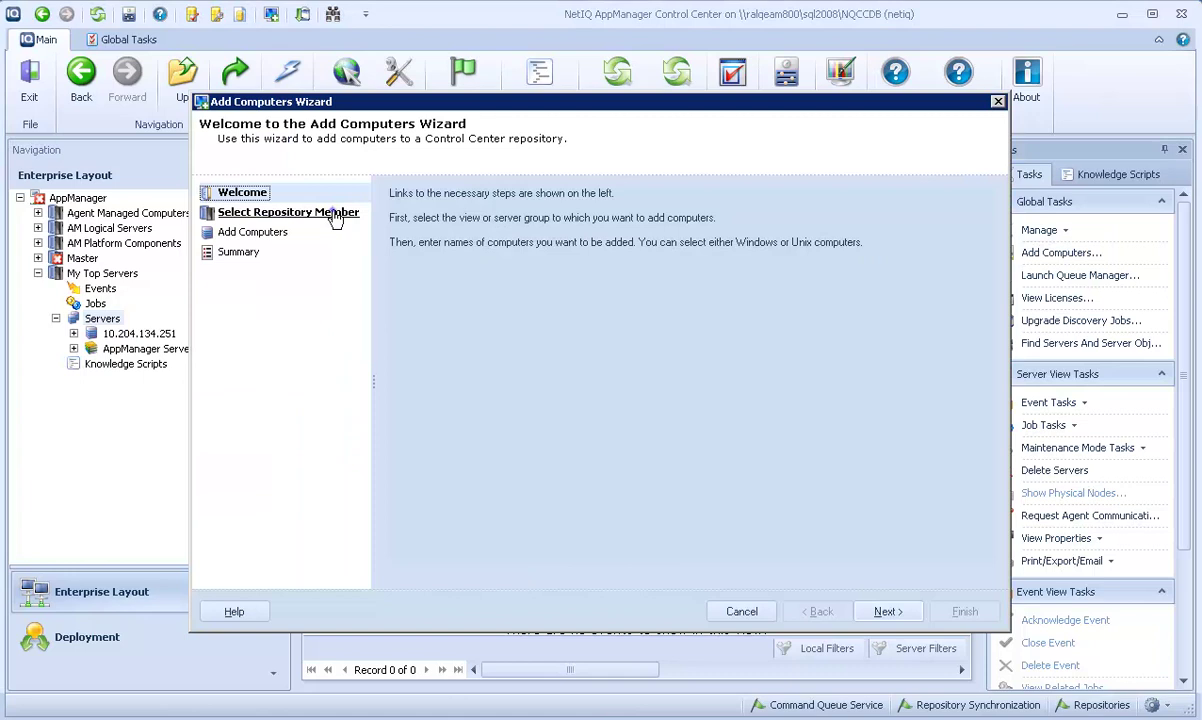
{"action": "key", "text": "Return"}
{"action": "type", "text": "10.204.100.87"}
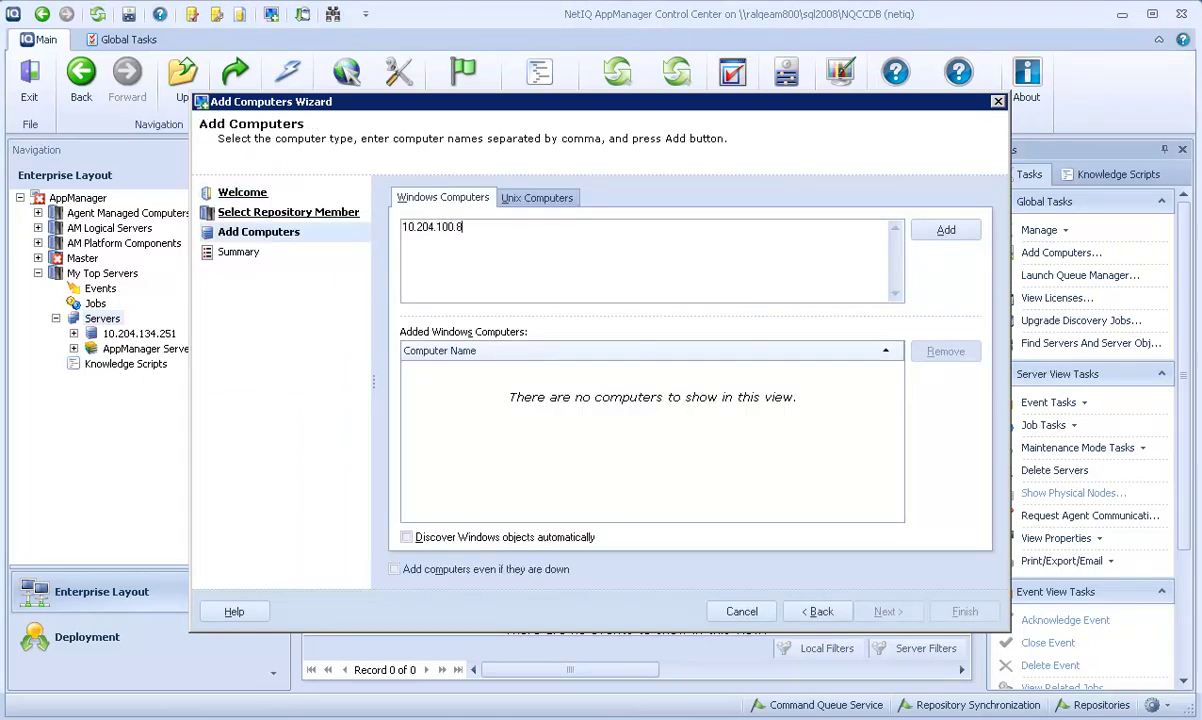
{"action": "left_click", "coordinate": [941, 234]}
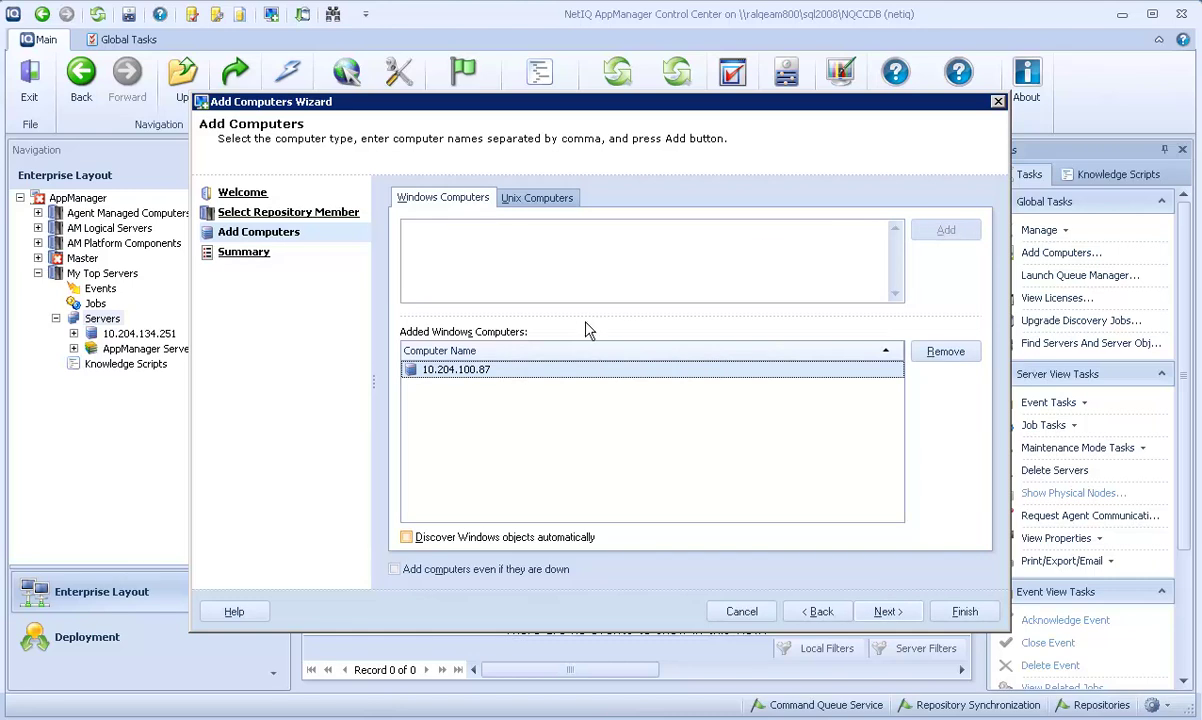
- Enable automatic discovery of Windows objects for the listed computer and finish adding it to the repository
{"action": "left_click", "coordinate": [502, 540]}
{"action": "key", "text": "Return"}
{"action": "left_click", "coordinate": [962, 613]}
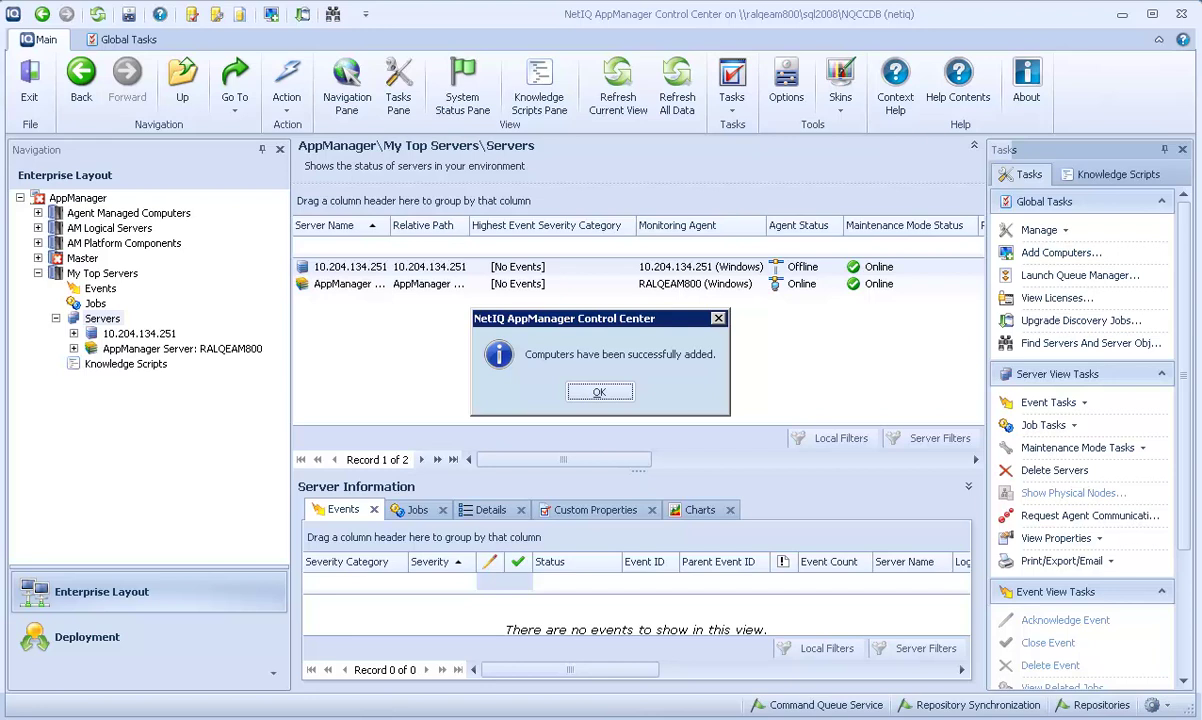
{"action": "key", "text": "Return"}
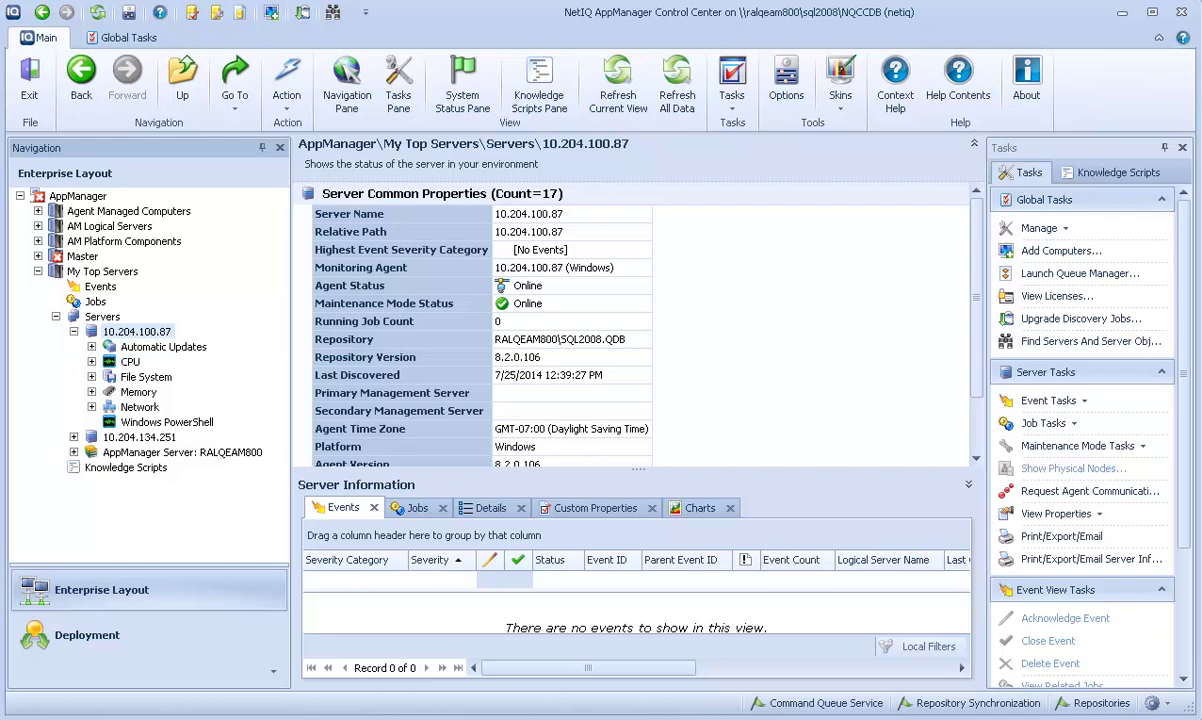
- Open the Knowledge Scripts of My Top Servers and browse the scripts in the DISCOVERY category
{"action": "left_click", "coordinate": [110, 468]}
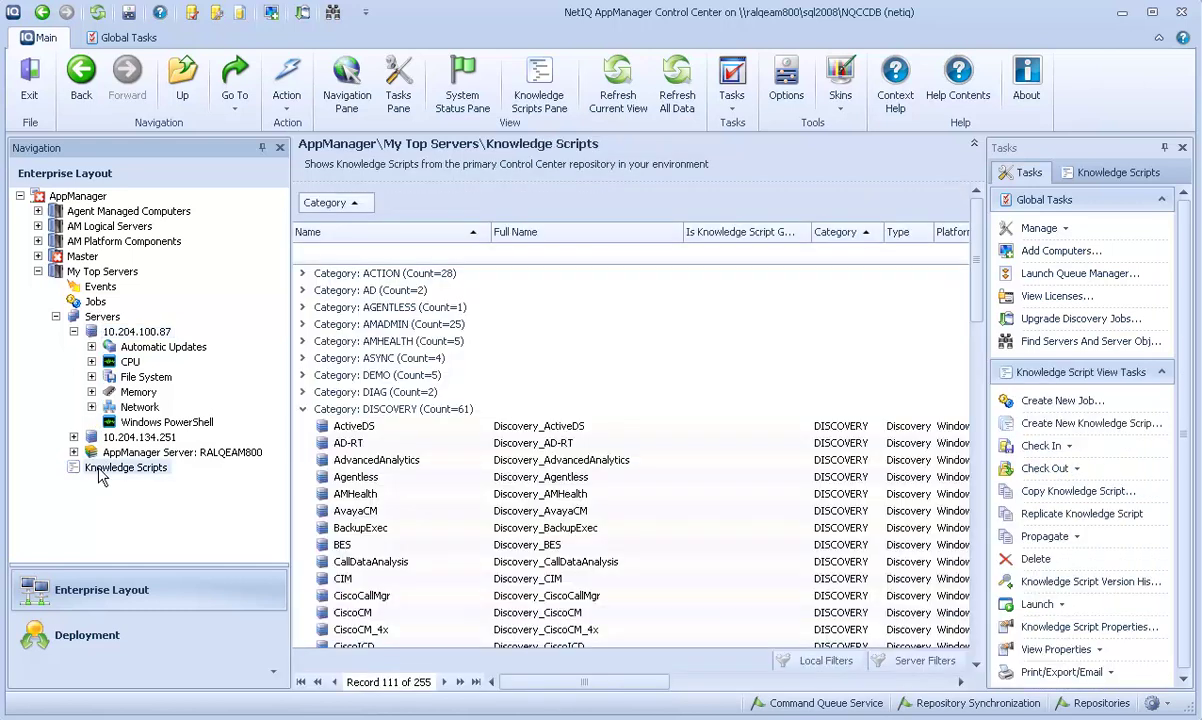
{"action": "left_click", "coordinate": [303, 412]}
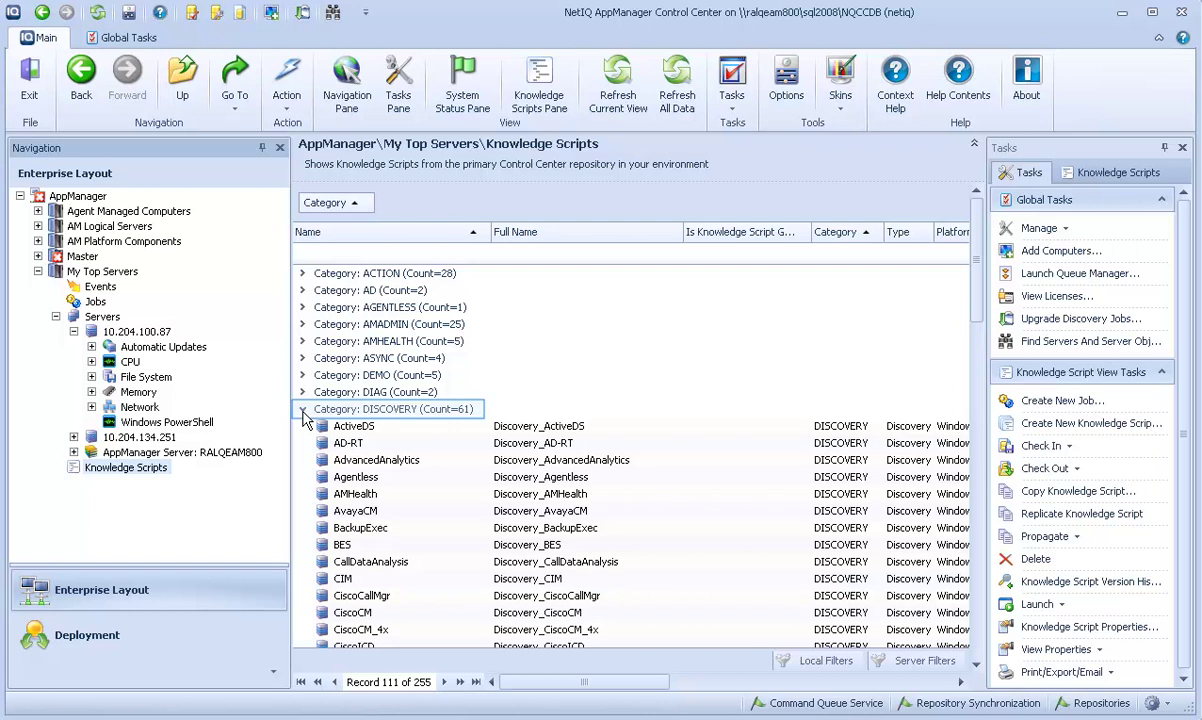
{"action": "left_click", "coordinate": [303, 411]}
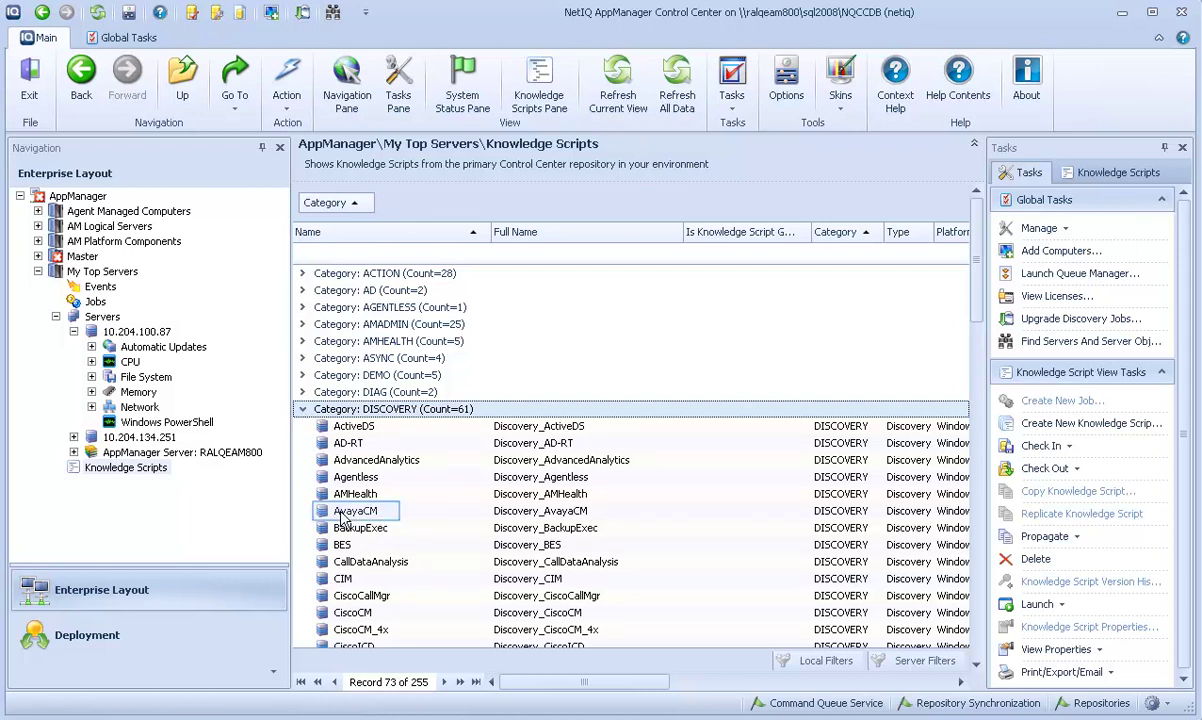
{"action": "left_click", "coordinate": [340, 517]}
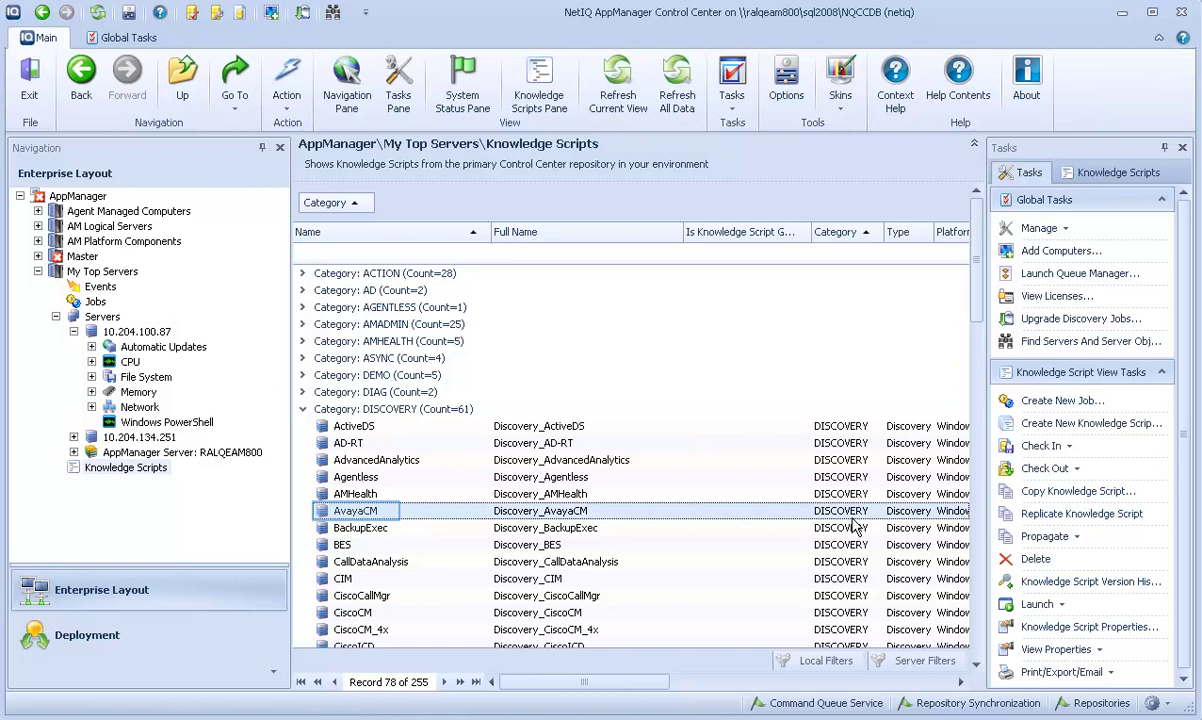
{"action": "scroll", "coordinate": [400, 450], "scroll_direction": "down", "scroll_amount": 15}
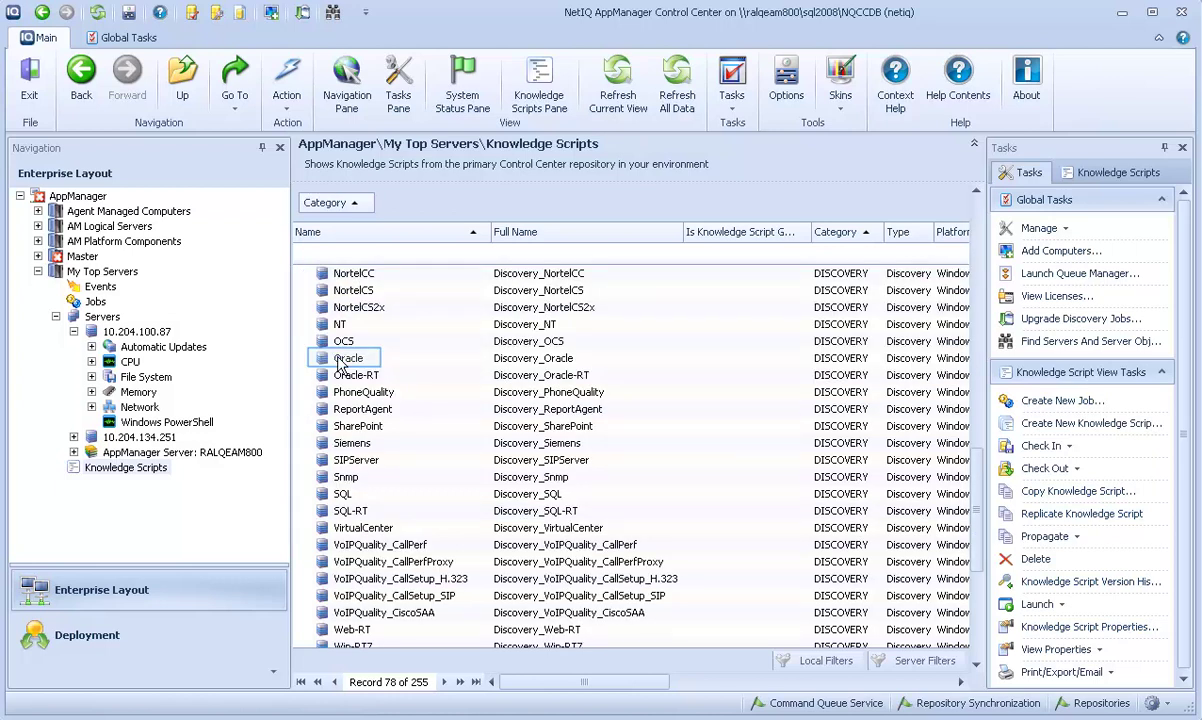
- Review the parameter values of the Discovery_SQL script and close its properties without changing anything
{"action": "key", "text": "v"}
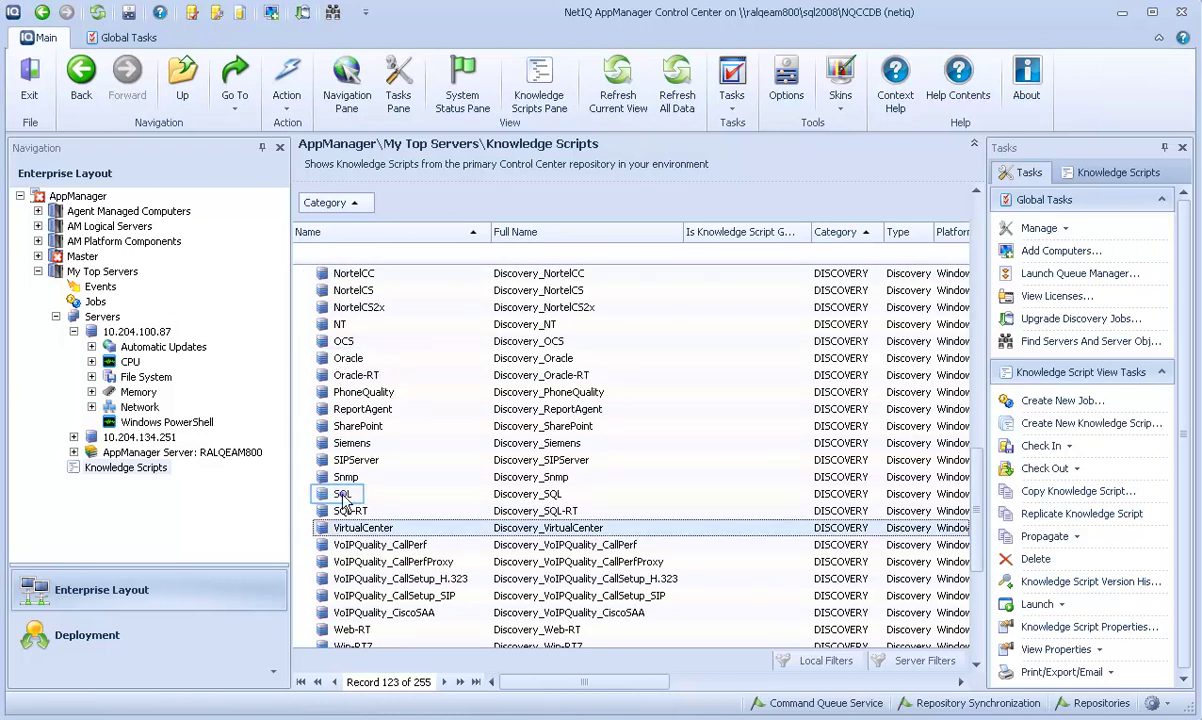
{"action": "left_click", "coordinate": [343, 497]}
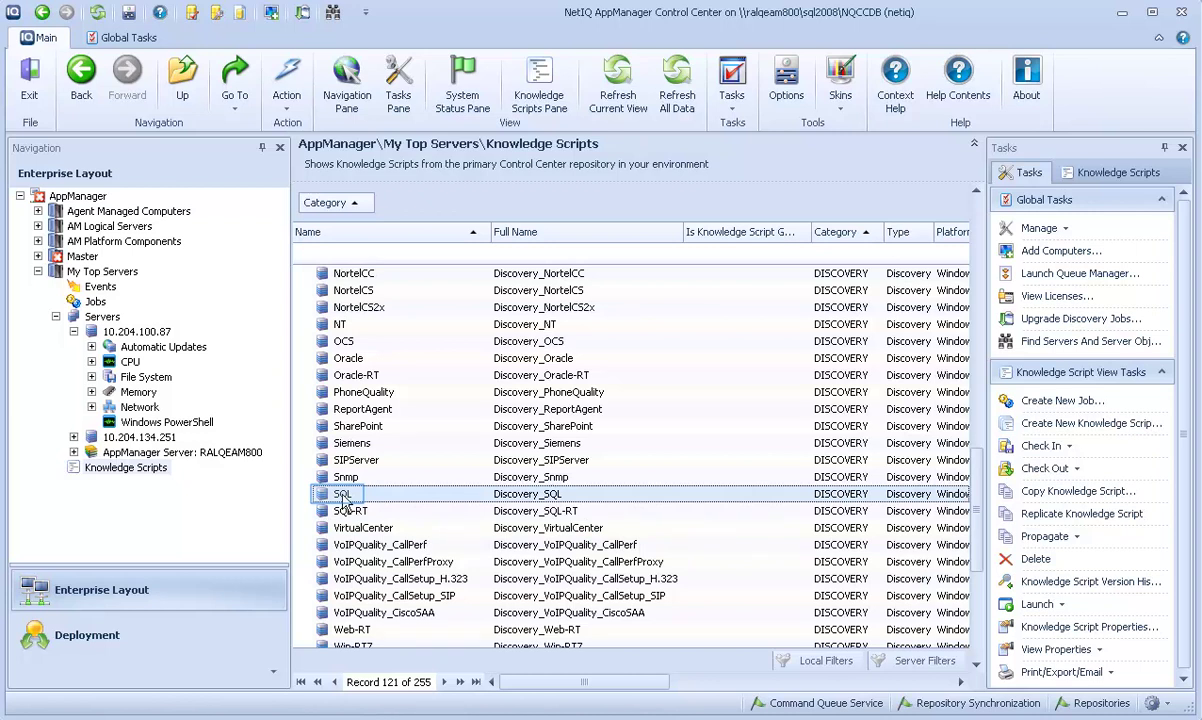
{"action": "double_click", "coordinate": [343, 499]}
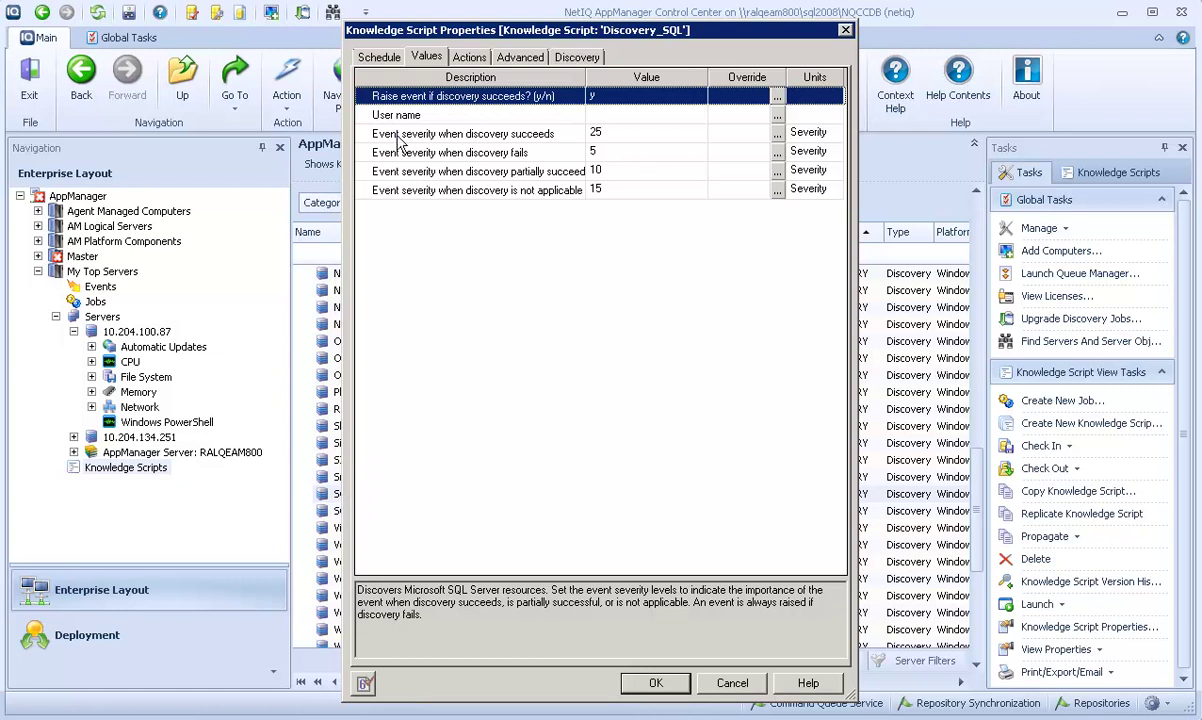
{"action": "key", "text": "End"}
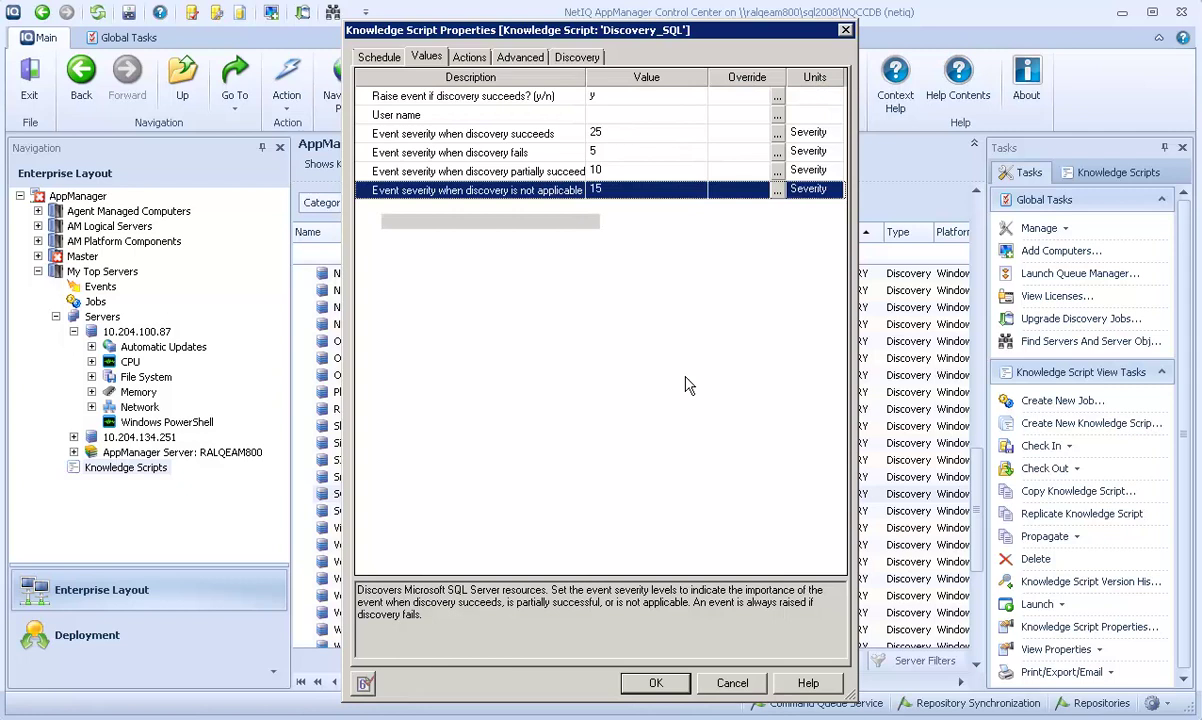
{"action": "left_click", "coordinate": [725, 688]}
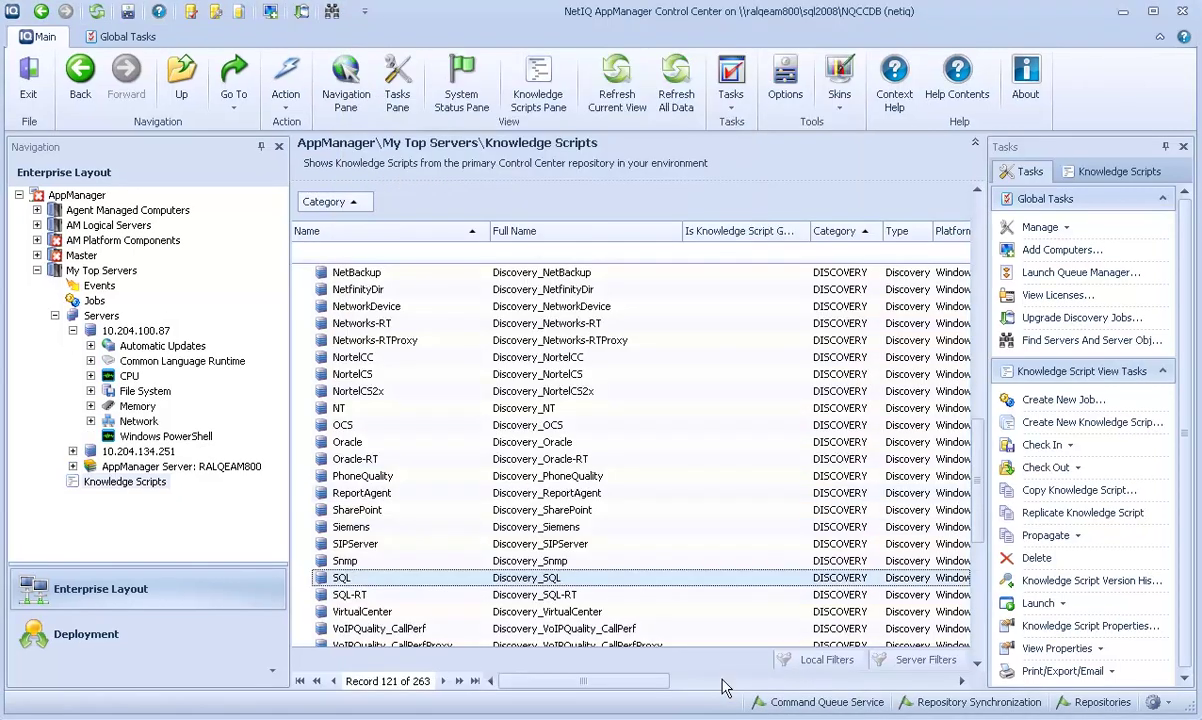
- Review the datastore, resource pool, host, vApp and host exclusion settings of the Discovery_VirtualCenter script, then close its properties unchanged
{"action": "double_click", "coordinate": [345, 620]}
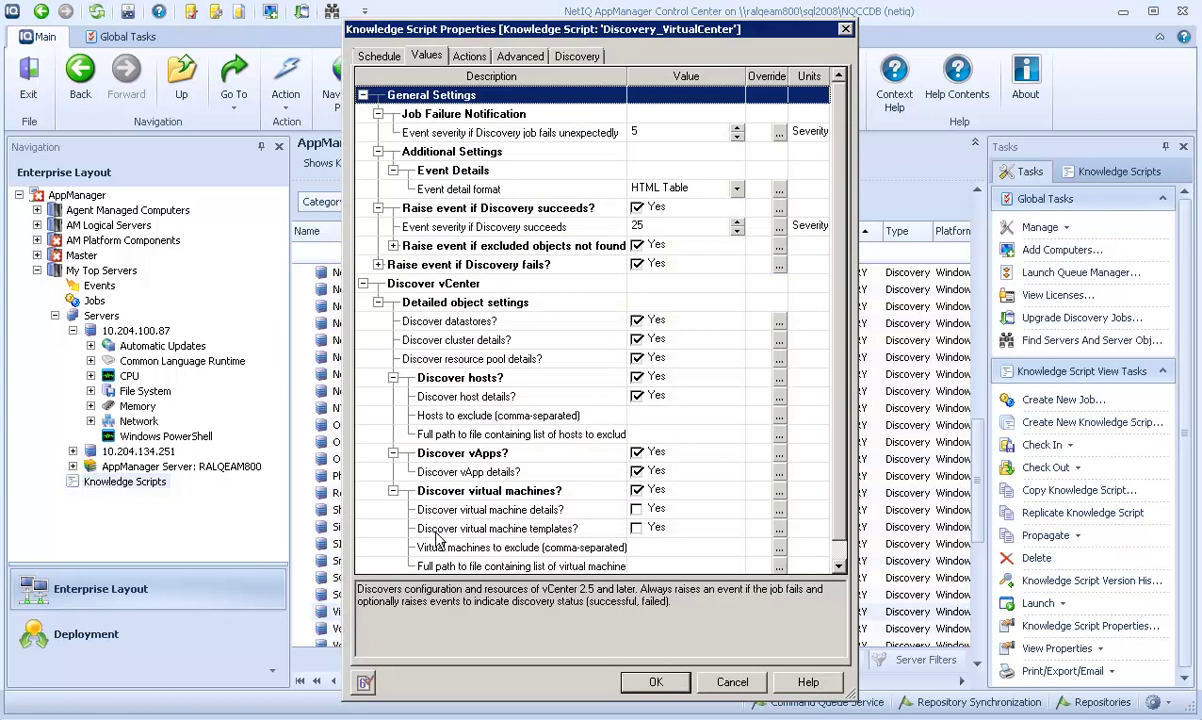
{"action": "left_click", "coordinate": [462, 322]}
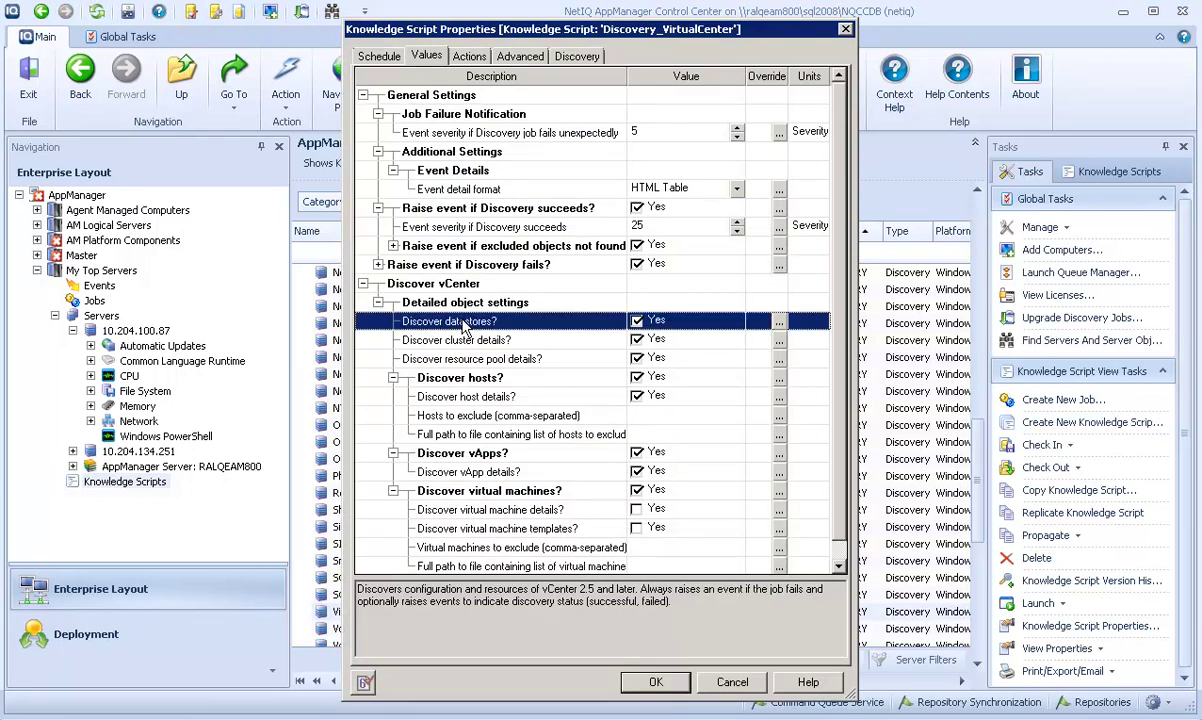
{"action": "left_click", "coordinate": [480, 358]}
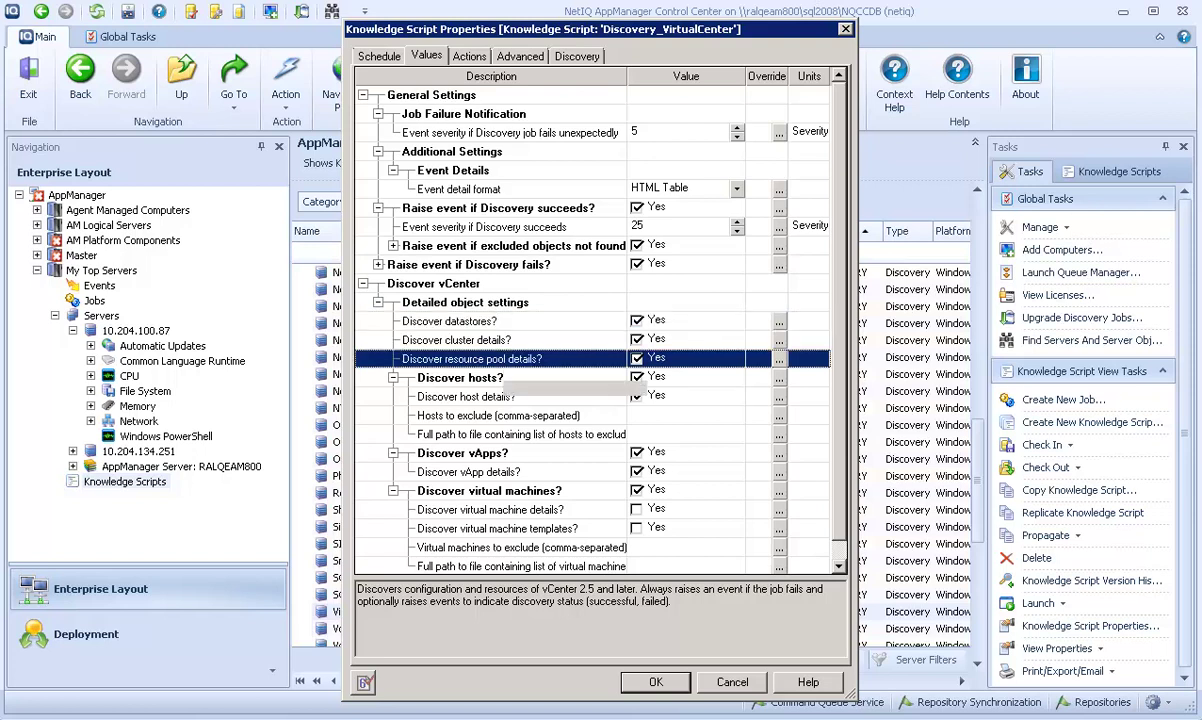
{"action": "left_click", "coordinate": [490, 378]}
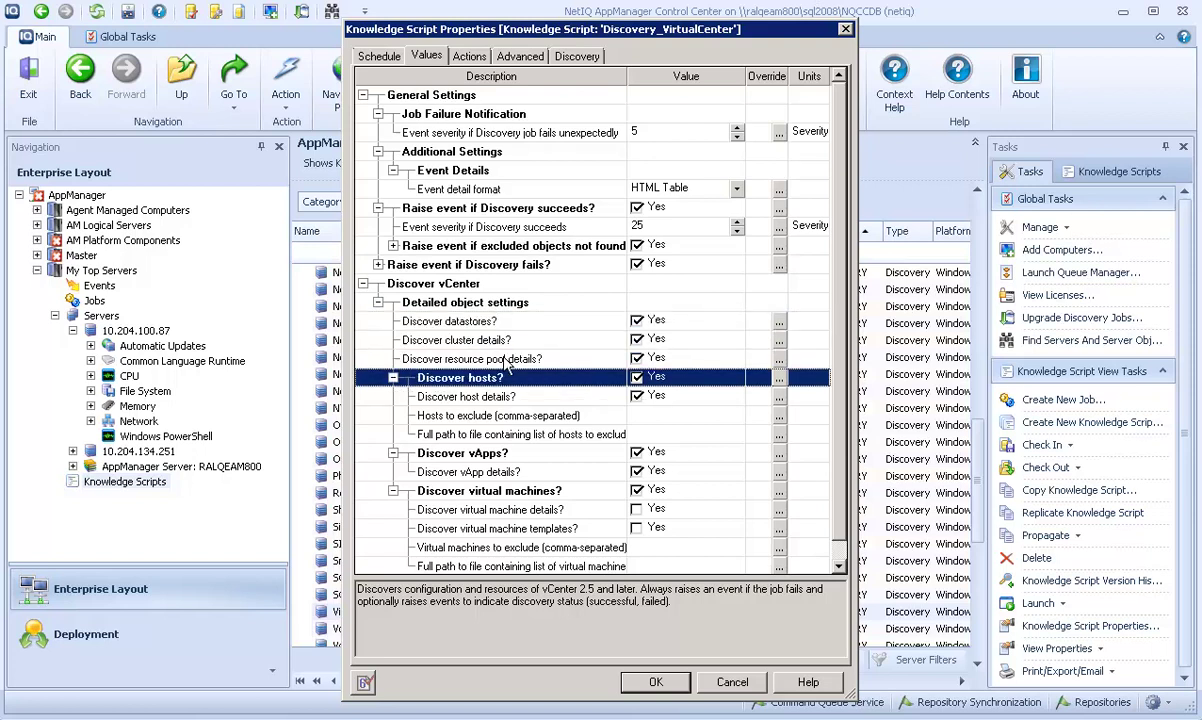
{"action": "left_click", "coordinate": [455, 453]}
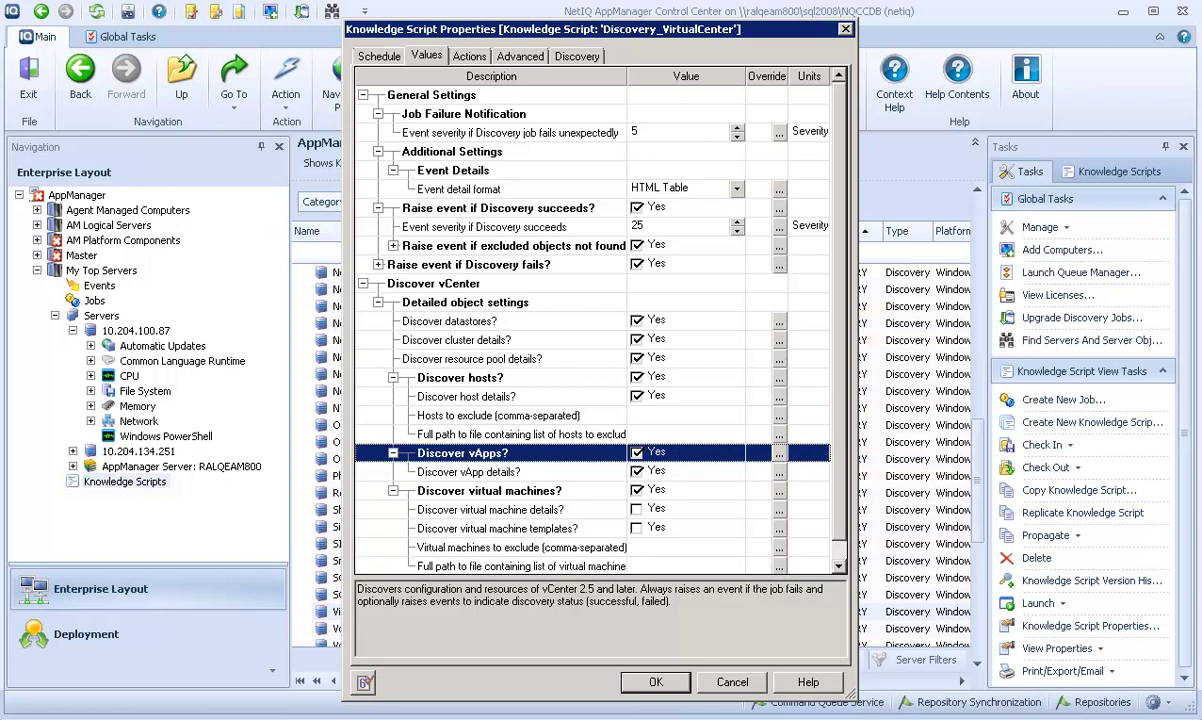
{"action": "left_click", "coordinate": [498, 415]}
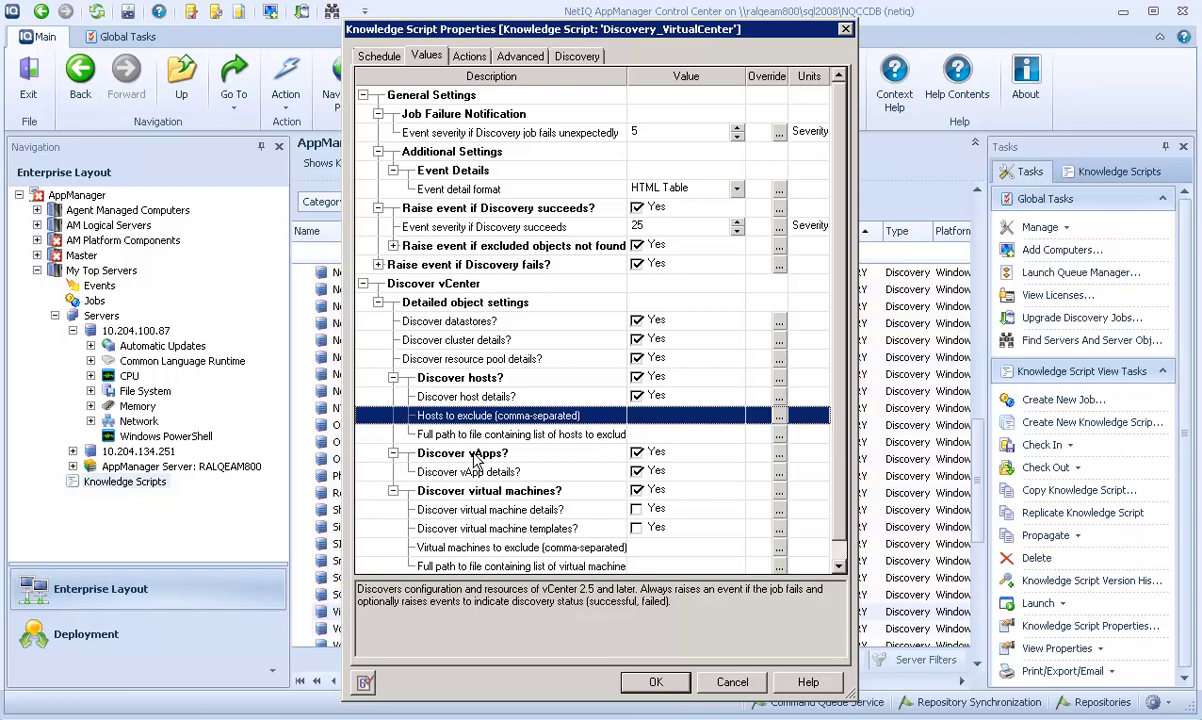
{"action": "left_click", "coordinate": [680, 418]}
{"action": "key", "text": "Escape"}
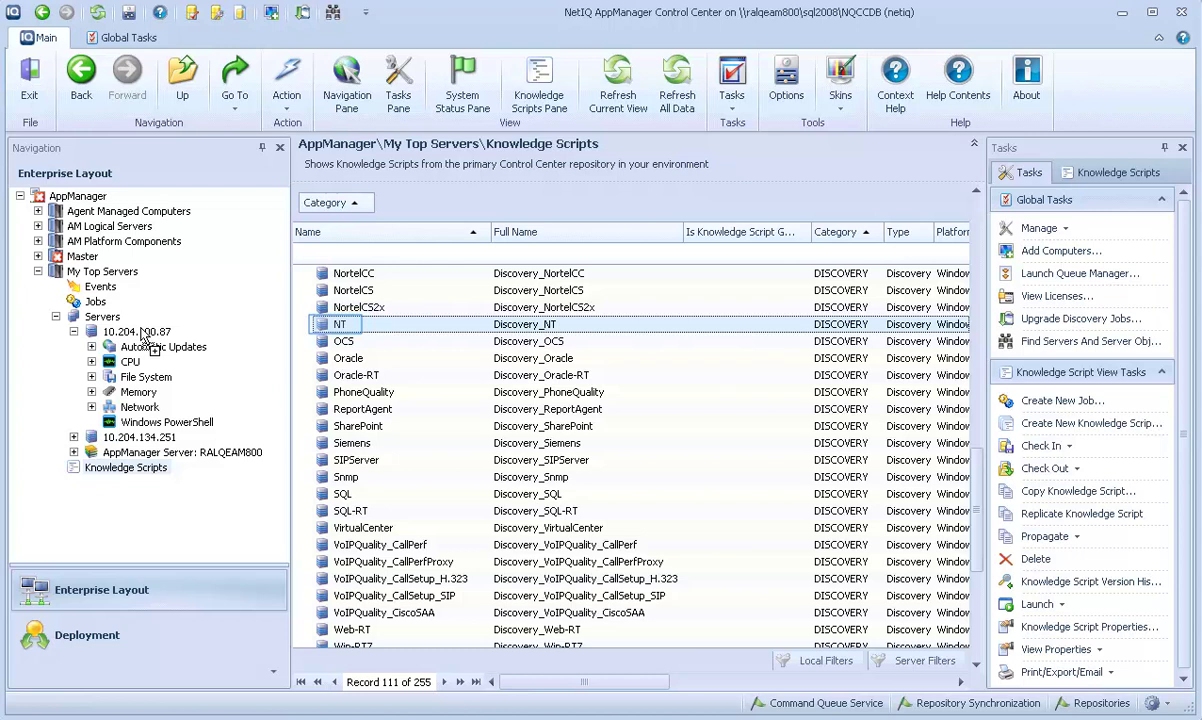
- Run a Discovery_NT job on server 10.204.100.87 with discovery of accessible printers and .NET Common Language Runtime enabled
{"action": "left_click_drag", "start_coordinate": [143, 338], "coordinate": [143, 338]}
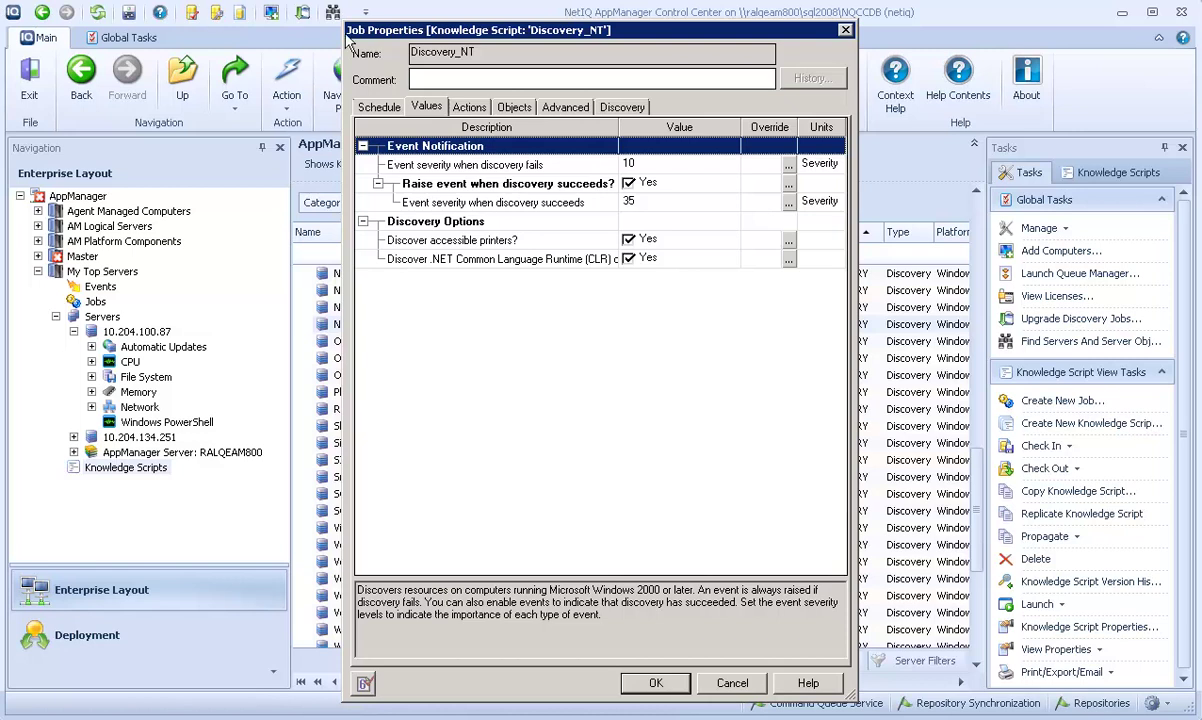
{"action": "left_click", "coordinate": [568, 243]}
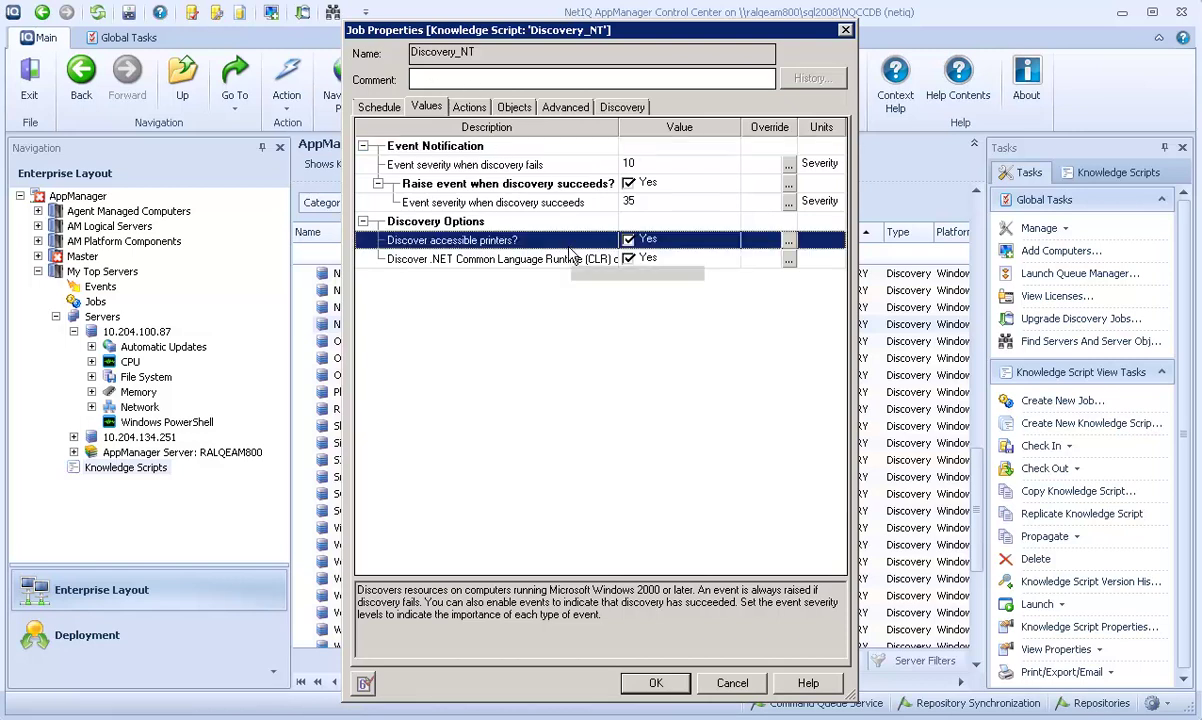
{"action": "key", "text": "Down"}
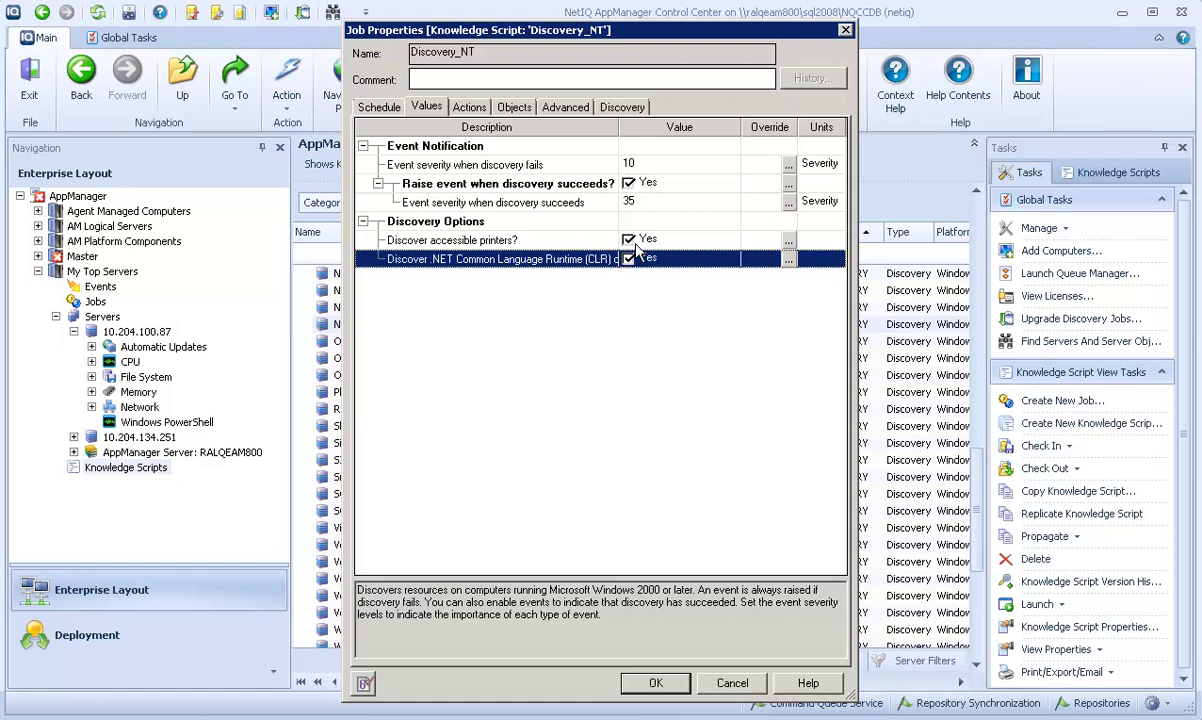
{"action": "left_click", "coordinate": [655, 683]}
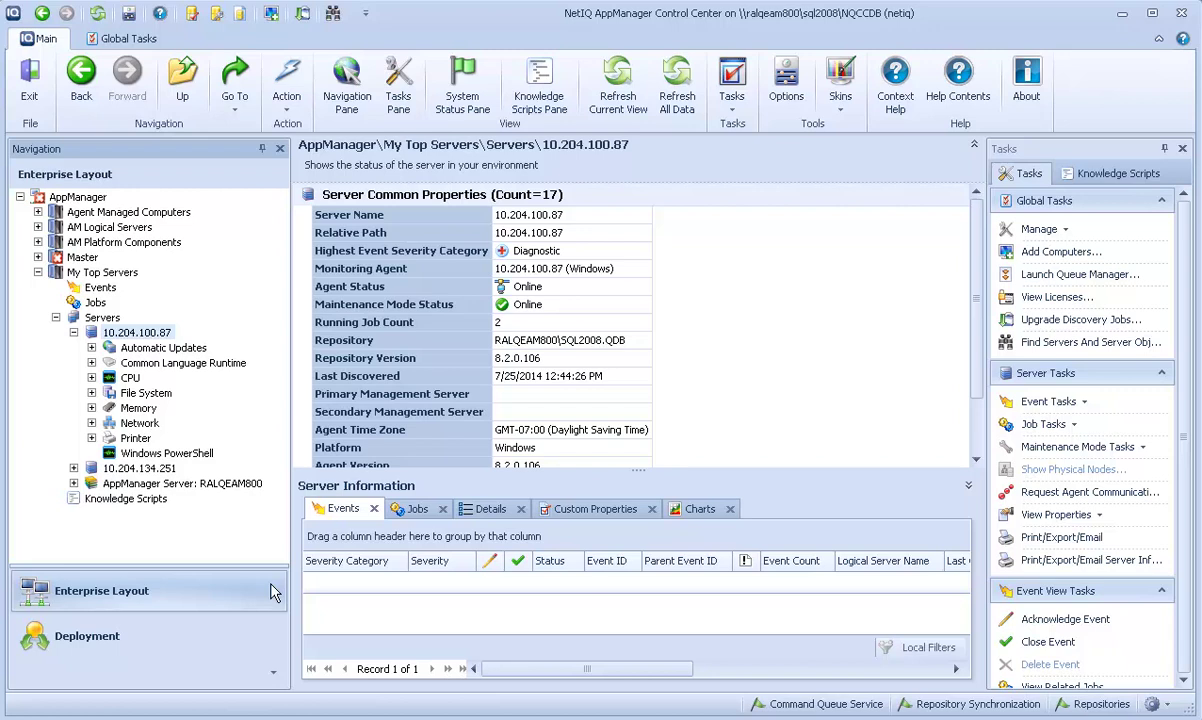
- Examine the Common Language Runtime and Printer objects discovered under server 10.204.100.87, down to Microsoft XPS Document Writer
{"action": "left_click", "coordinate": [92, 362]}
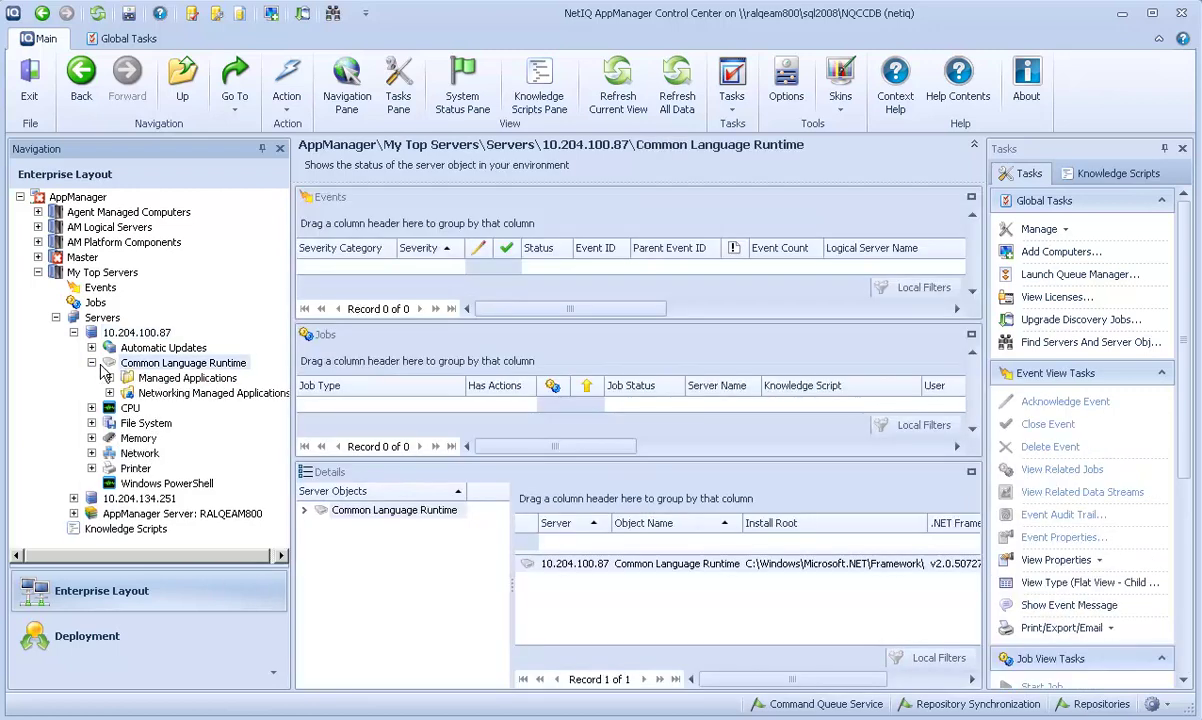
{"action": "left_click", "coordinate": [109, 378]}
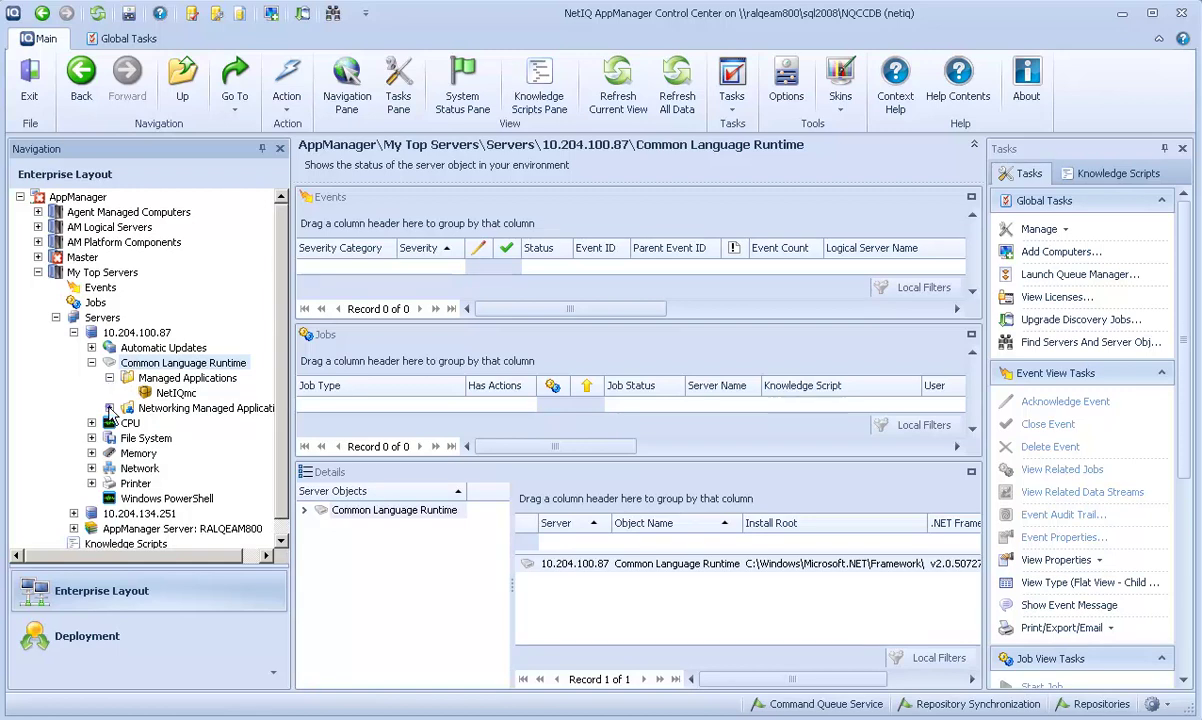
{"action": "left_click", "coordinate": [109, 408]}
{"action": "left_click", "coordinate": [92, 498]}
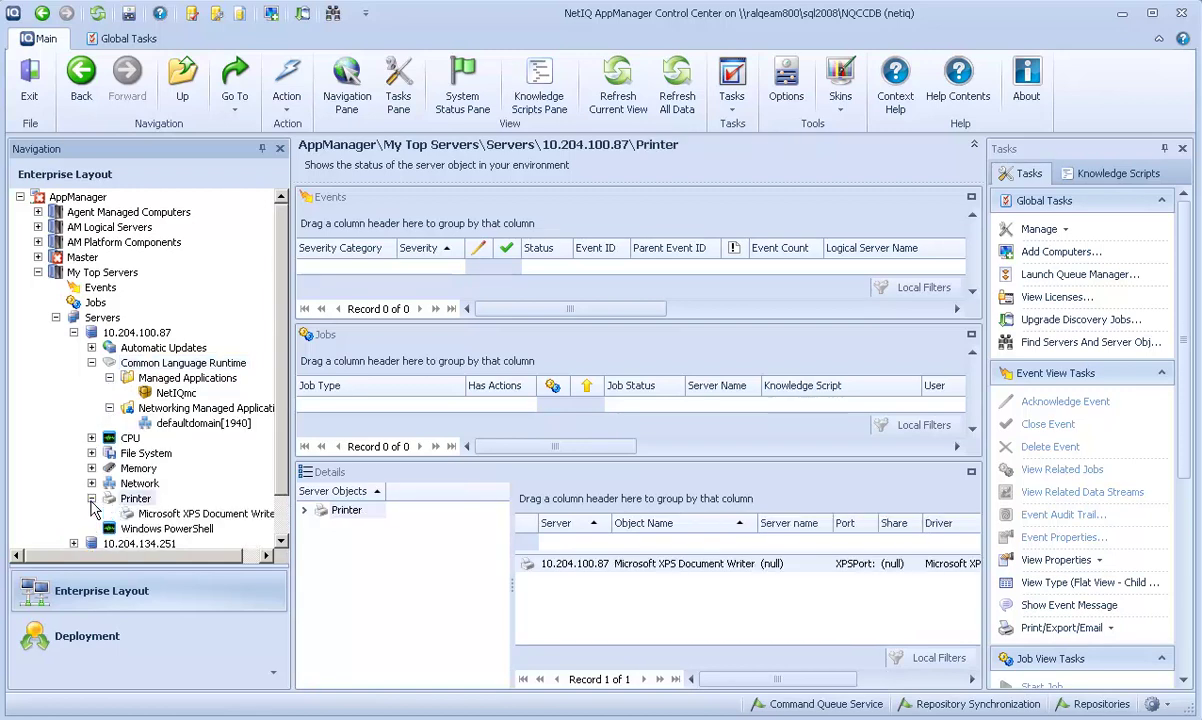
{"action": "left_click", "coordinate": [168, 513]}
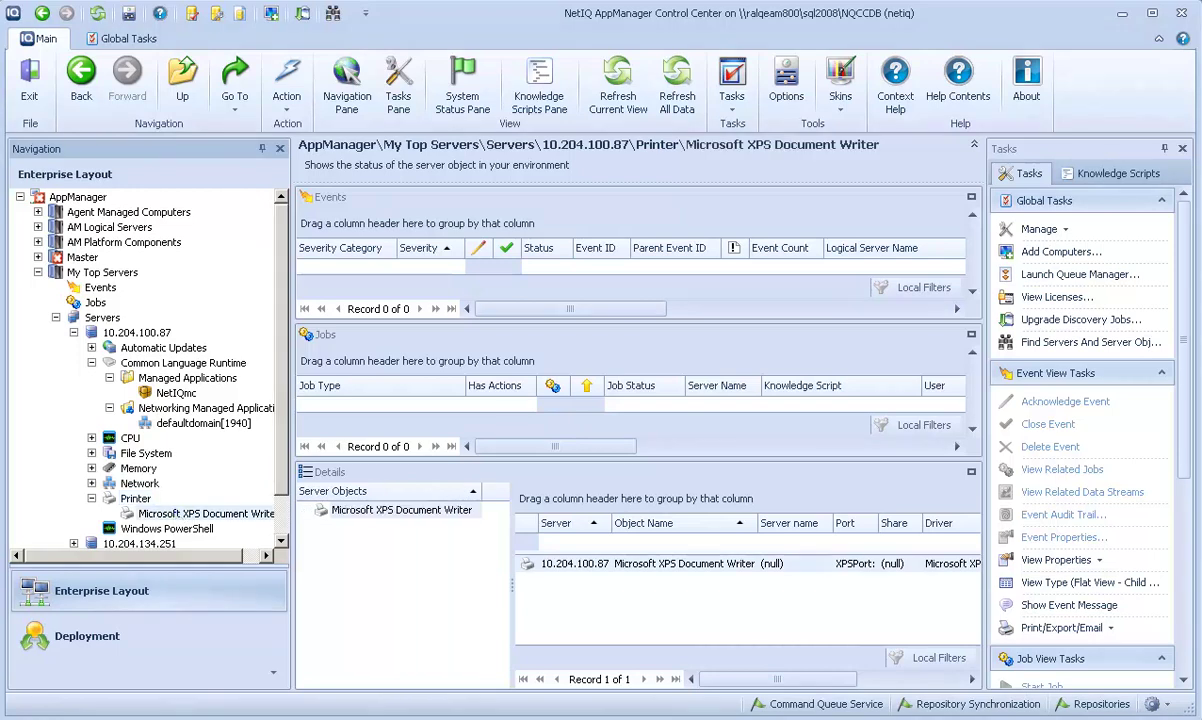
{"action": "scroll", "coordinate": [115, 520], "scroll_direction": "down", "scroll_amount": 1}
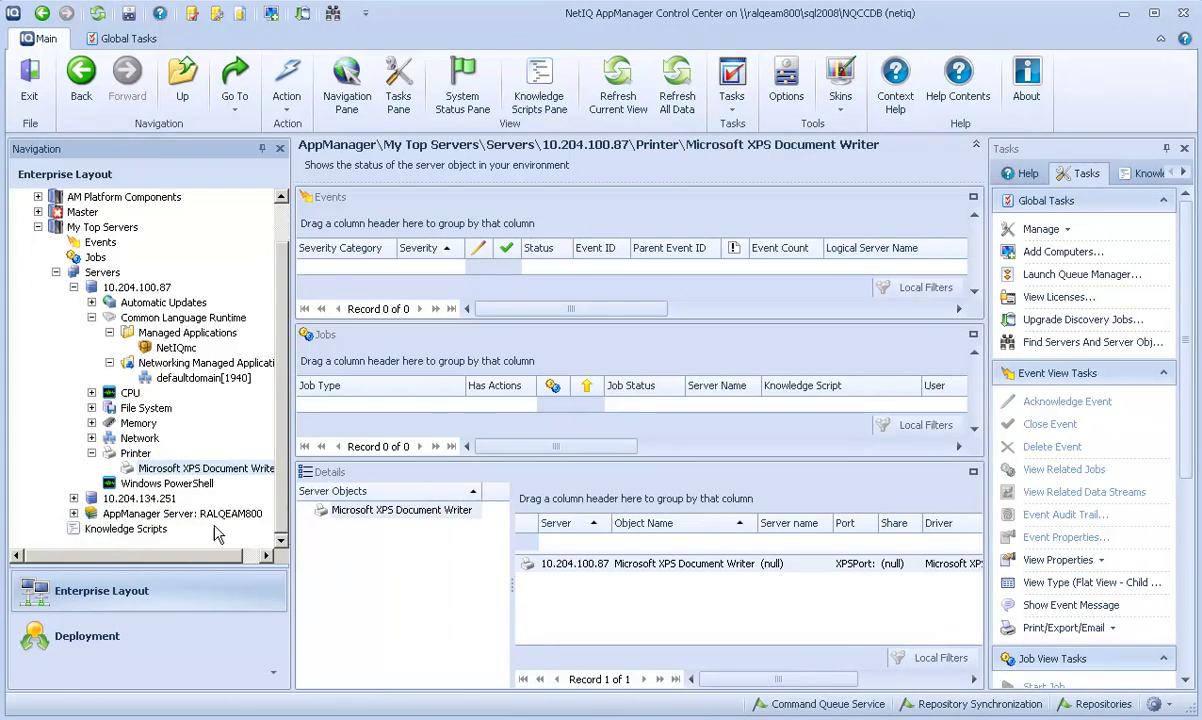
- Create a Discovery_NT job on server 10.204.100.87 using Delta discovery, with full discovery on first iteration and events for every object change type
{"action": "left_click", "coordinate": [115, 530]}
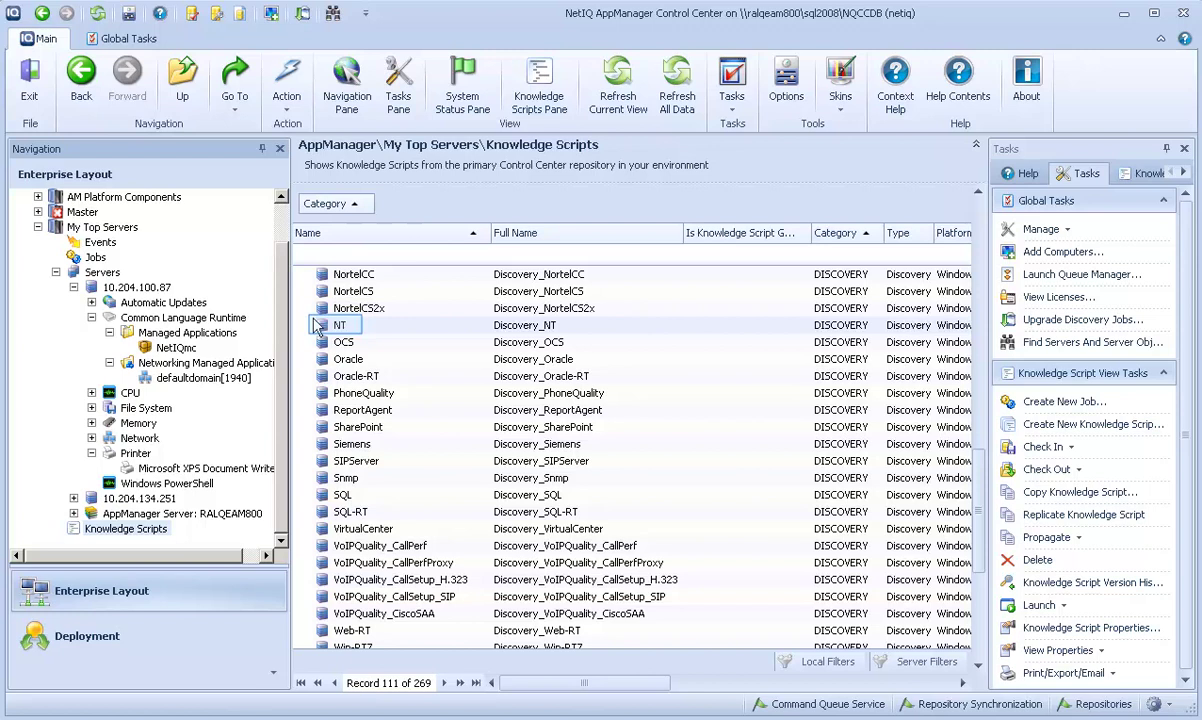
{"action": "left_click_drag", "start_coordinate": [315, 325], "coordinate": [167, 289]}
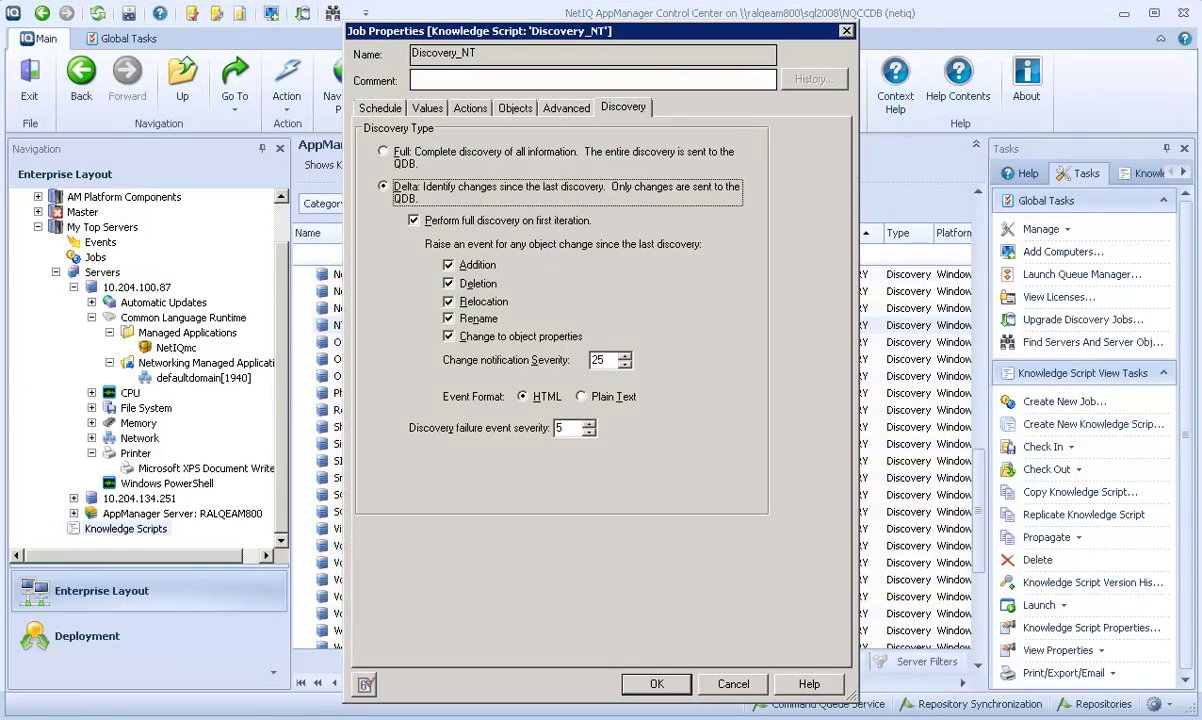
- Disable collapsing of duplicate events into a single event in the advanced properties of the Discovery_NT script
{"action": "key", "text": "Tab"}
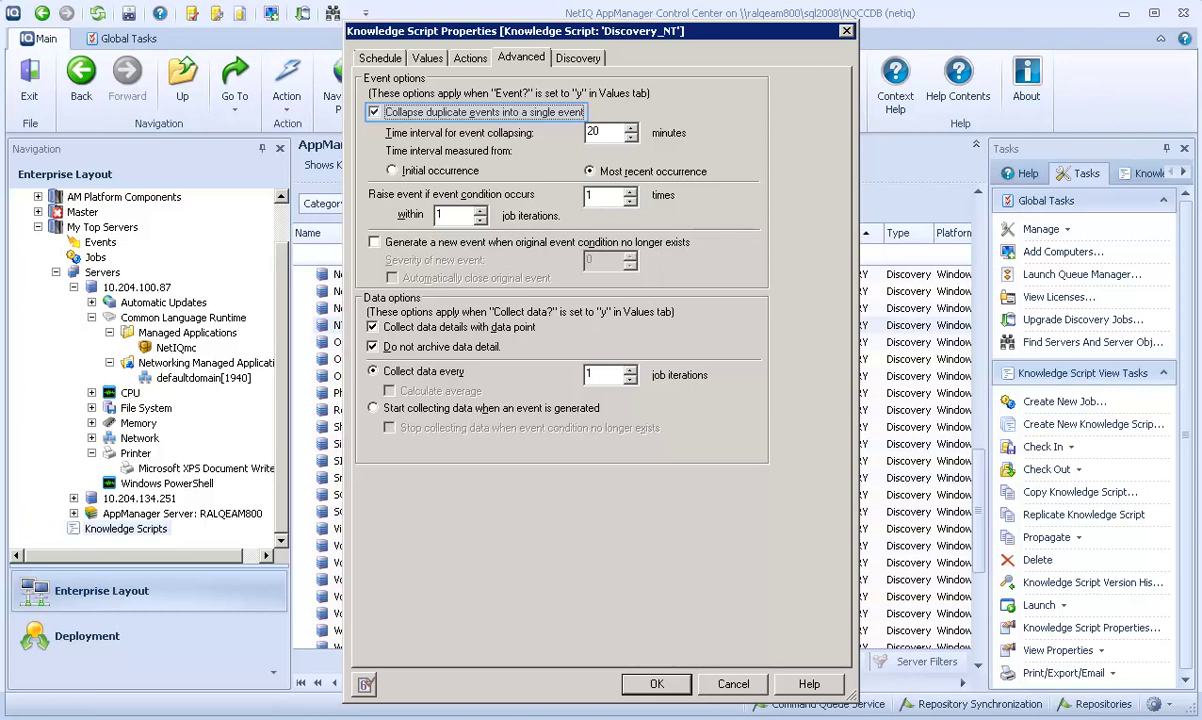
{"action": "key", "text": "space"}
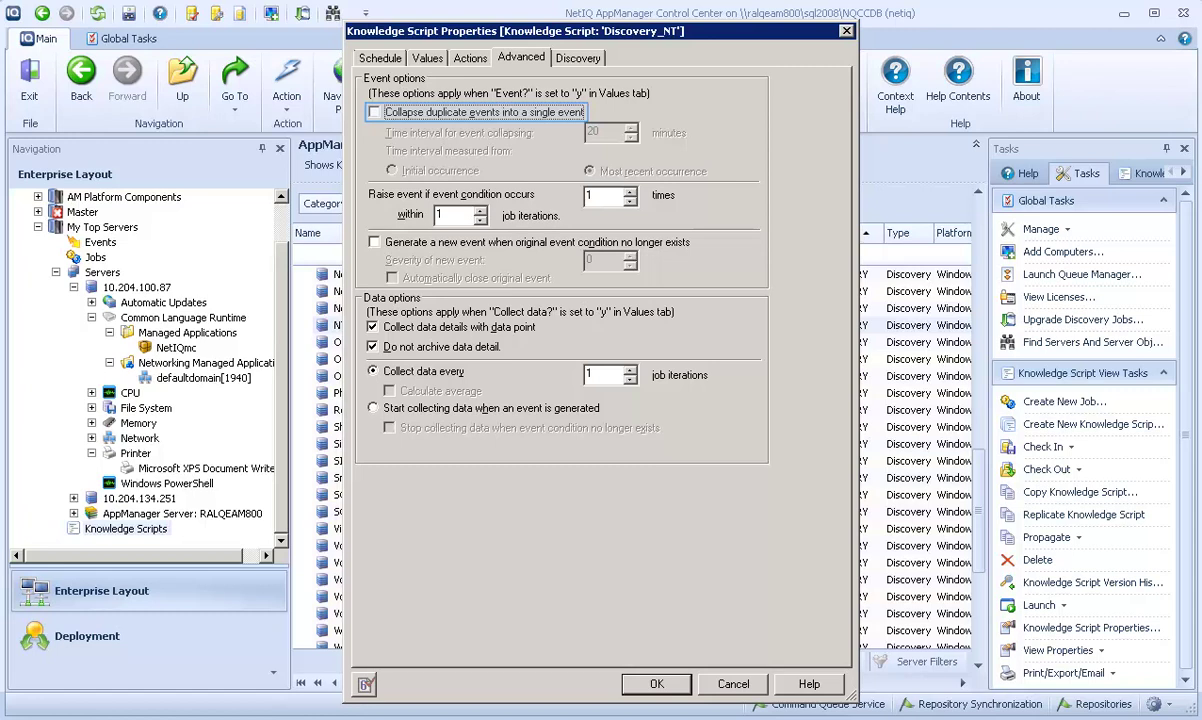
{"action": "key", "text": "Return"}
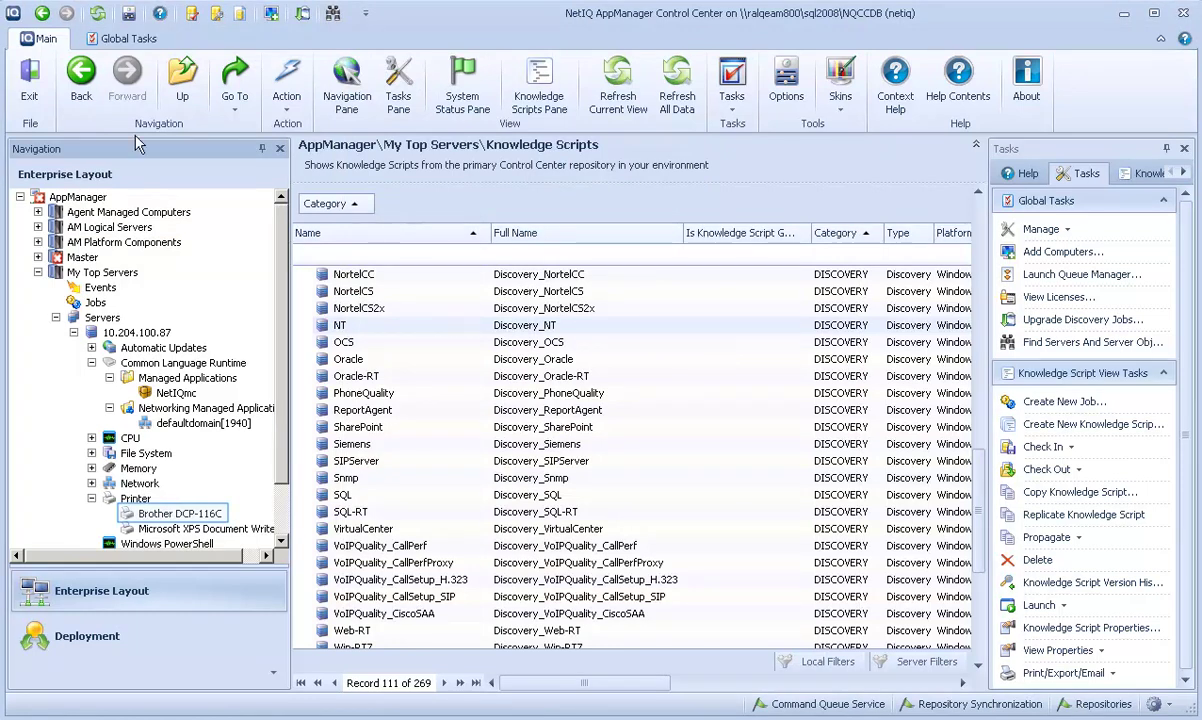
- Examine the details of the Brother DCP-116C printer under server 10.204.100.87
{"action": "left_click", "coordinate": [180, 514]}
{"action": "scroll", "coordinate": [245, 495], "scroll_direction": "down", "scroll_amount": 1}
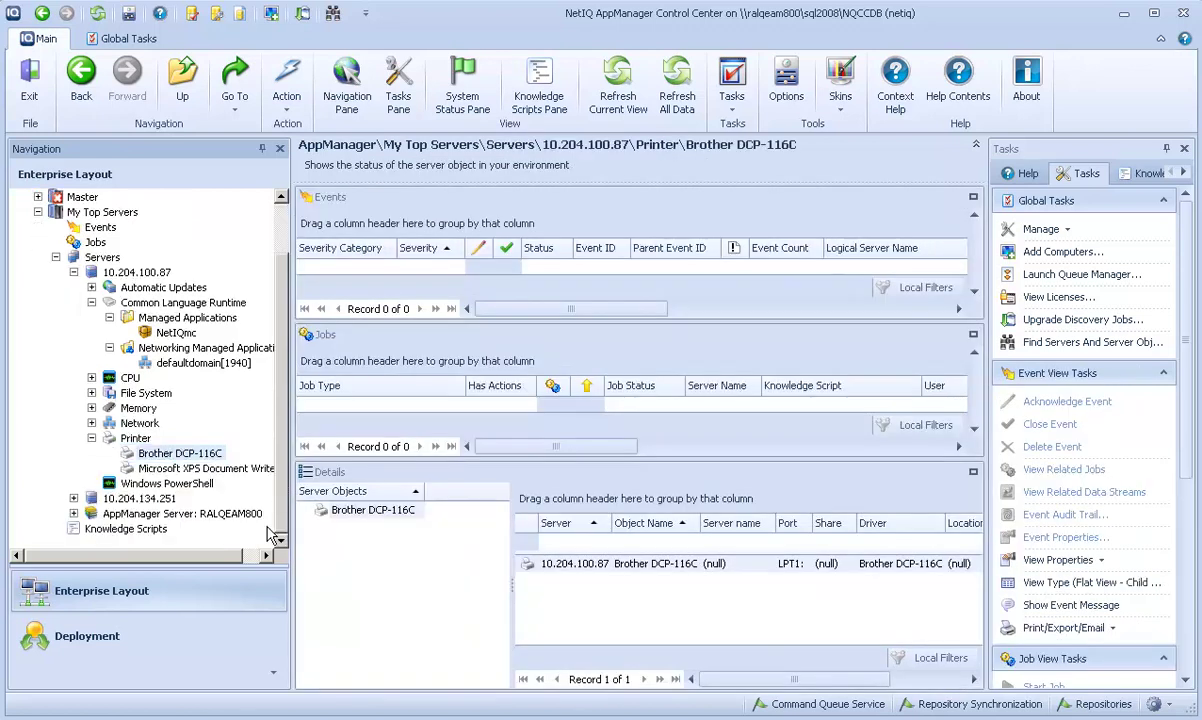
- Run another Discovery_NT job on server 10.204.100.87 to detect changes since the last discovery
{"action": "left_click", "coordinate": [126, 529]}
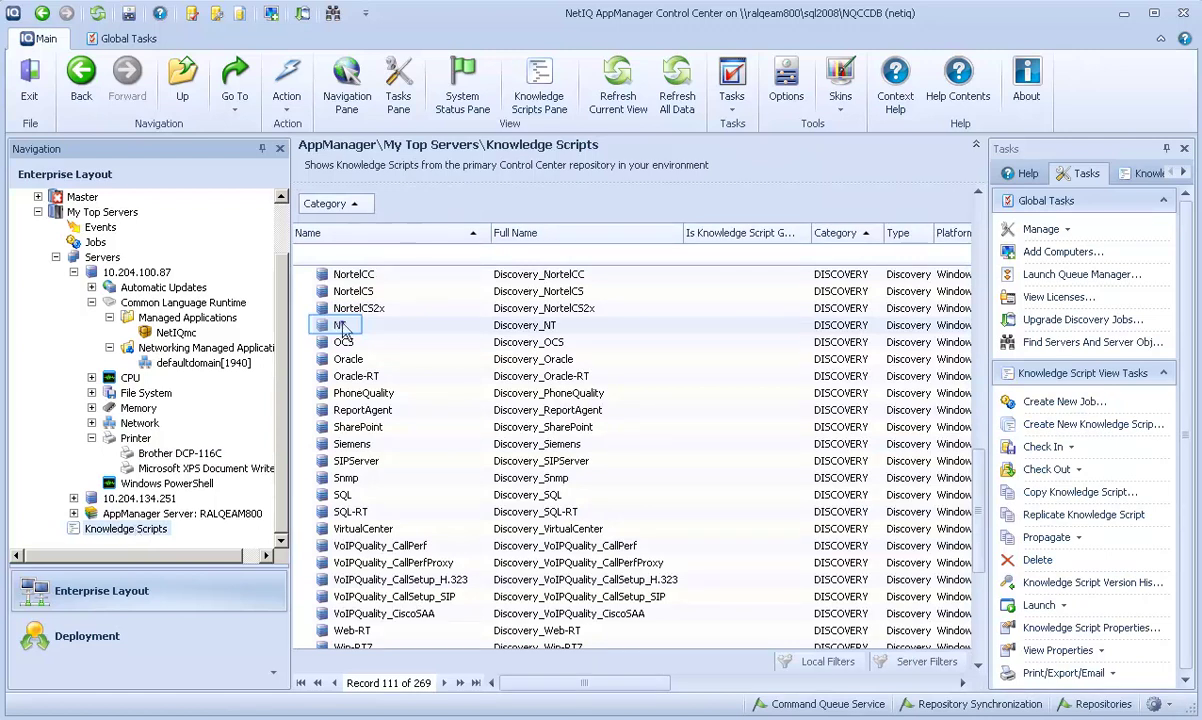
{"action": "left_click_drag", "start_coordinate": [343, 330], "coordinate": [166, 279]}
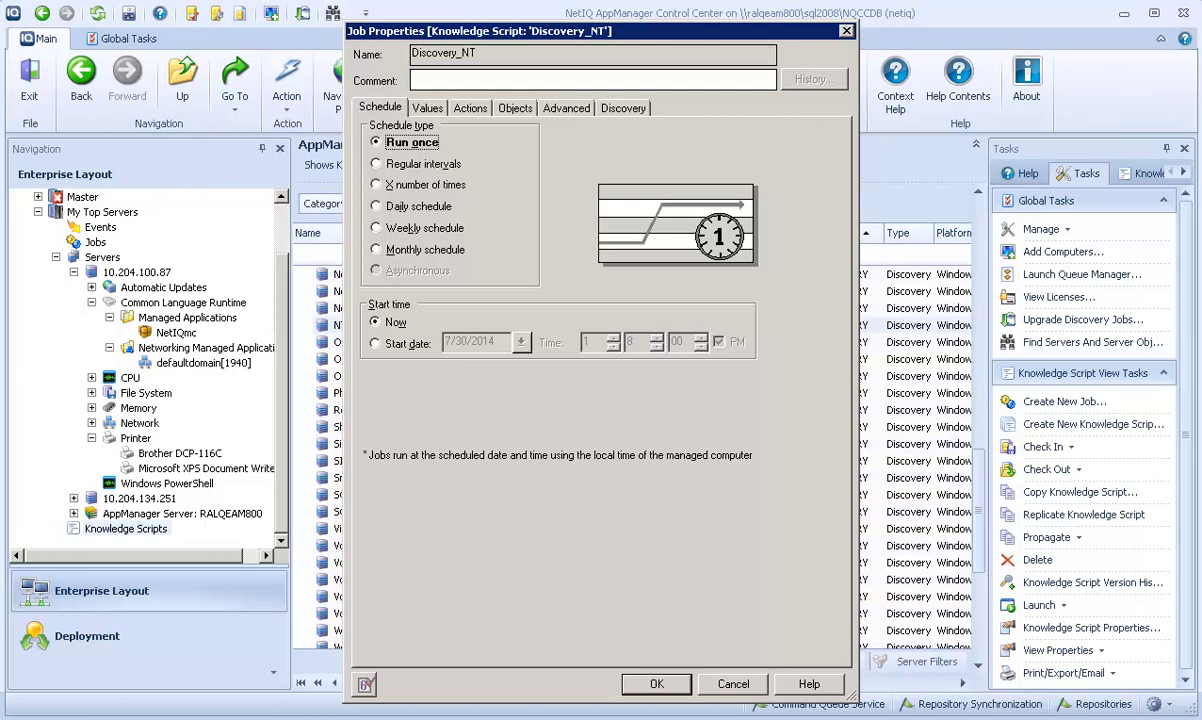
{"action": "key", "text": "ctrl+Tab"}
{"action": "key", "text": "ctrl+Tab"}
{"action": "key", "text": "ctrl+Tab"}
{"action": "key", "text": "ctrl+Tab"}
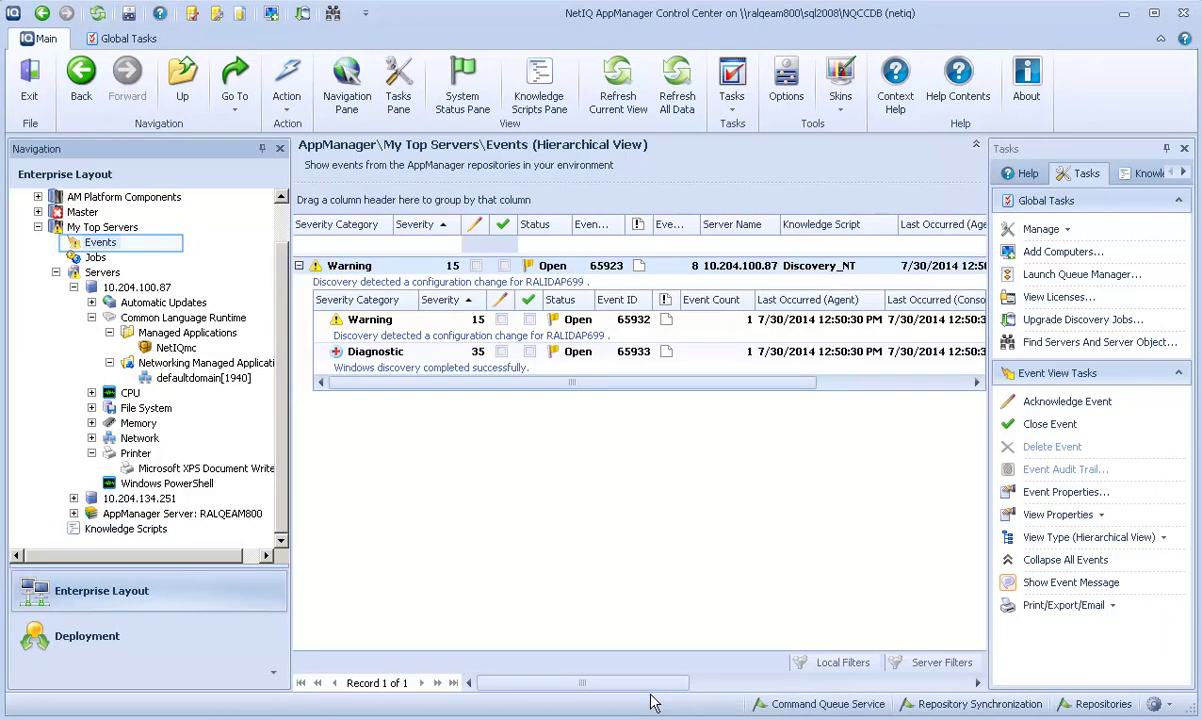
- Open the properties of the child Warning event from Discovery_NT to examine the delta discovery change summary
{"action": "left_click", "coordinate": [369, 322]}
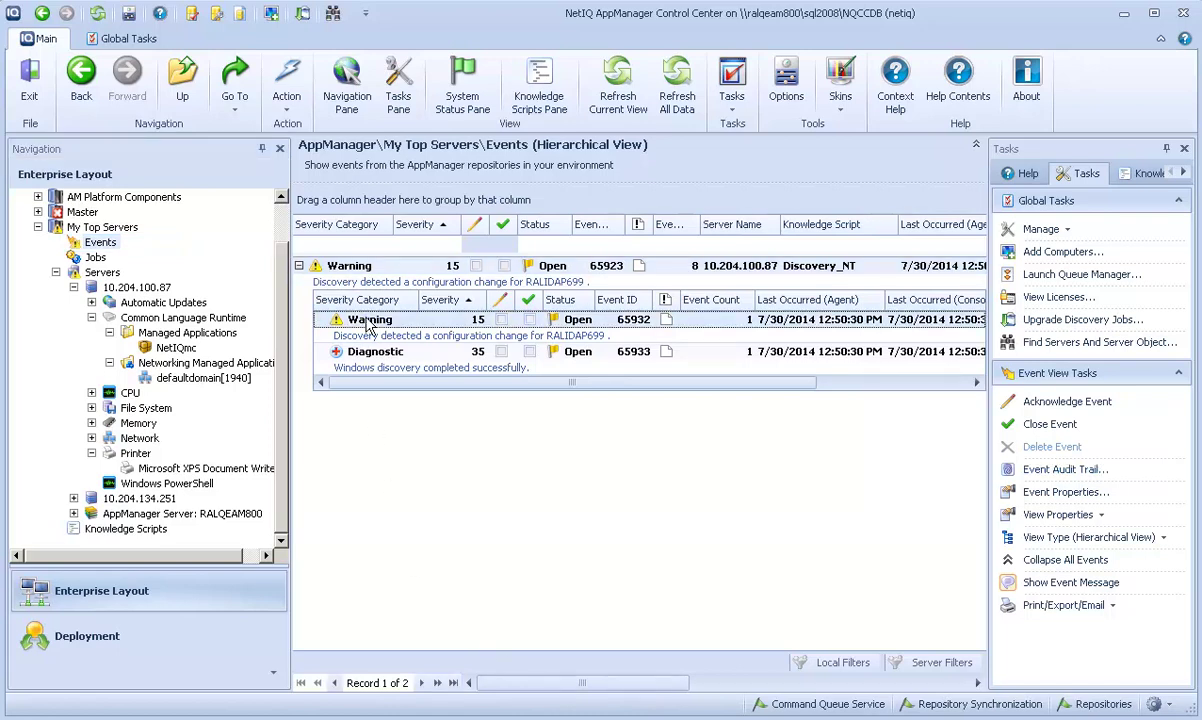
{"action": "double_click", "coordinate": [369, 322]}
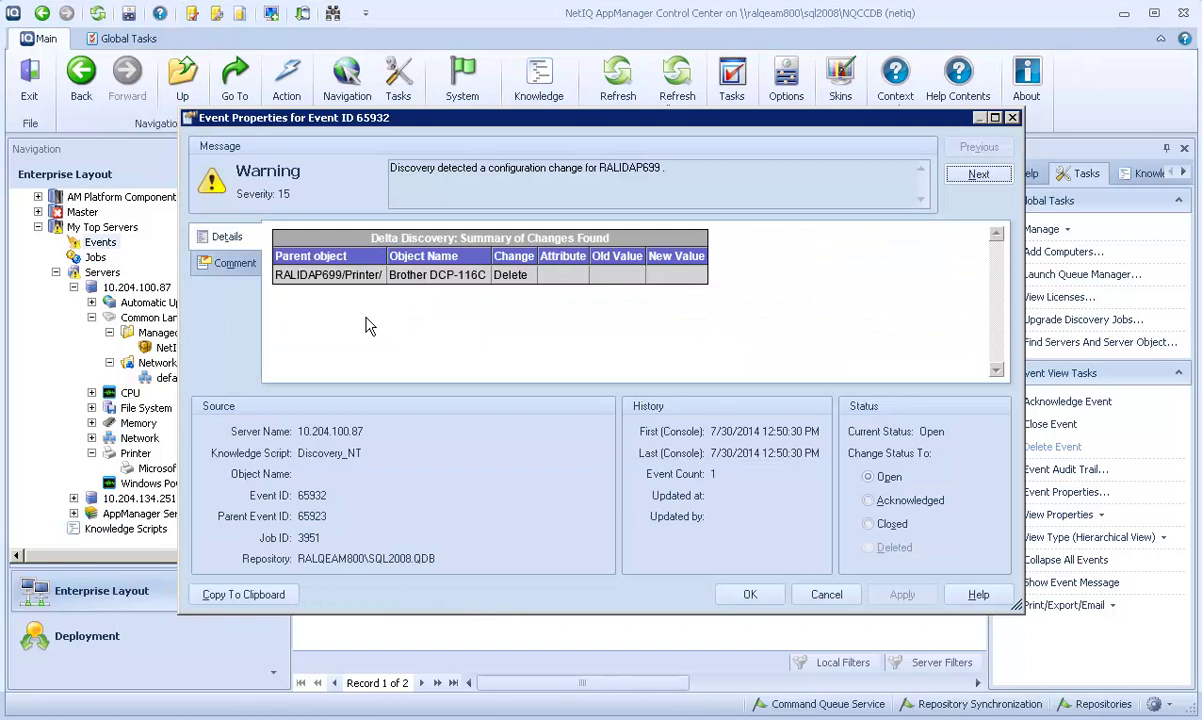